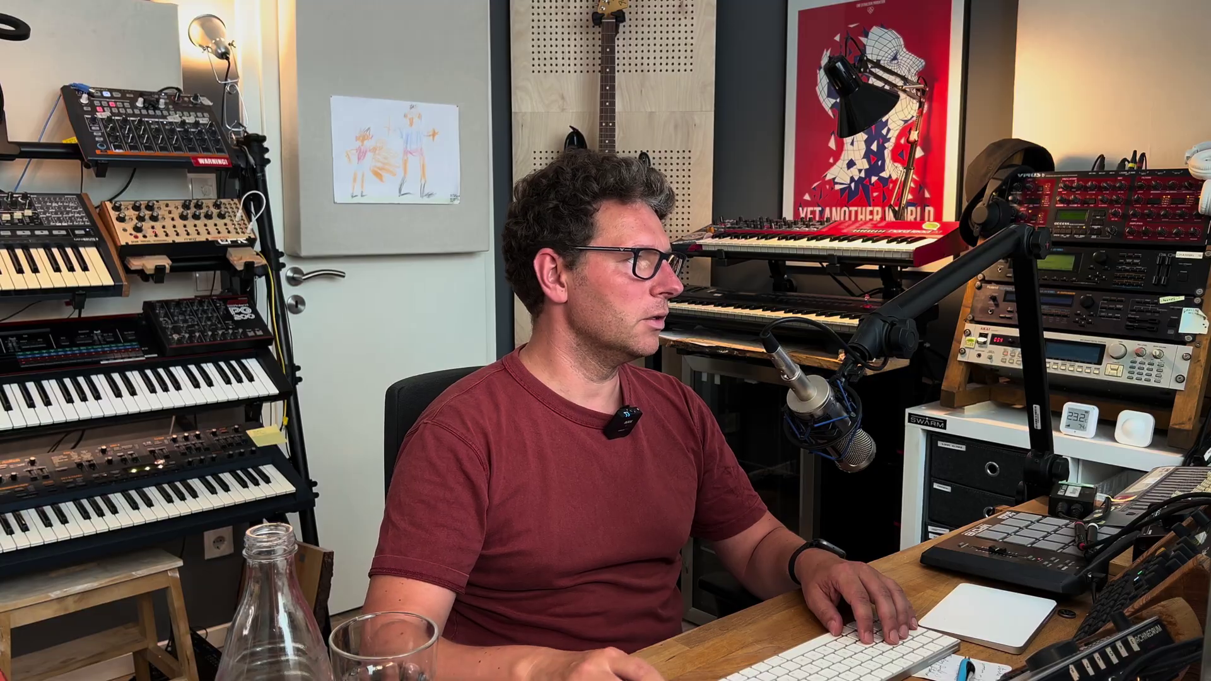
Find Redux among the audio effects and add it to the third audio track, 3 01v.
{"action": "left_click", "coordinate": [179, 176]}
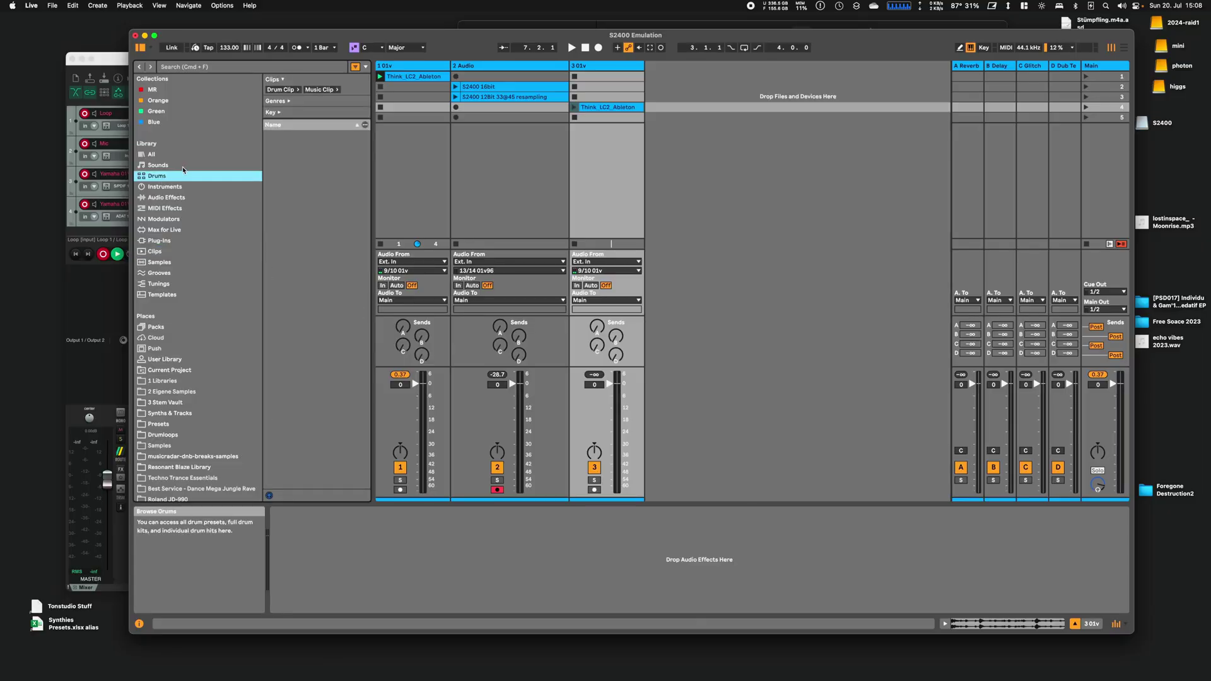
{"action": "left_click", "coordinate": [165, 186]}
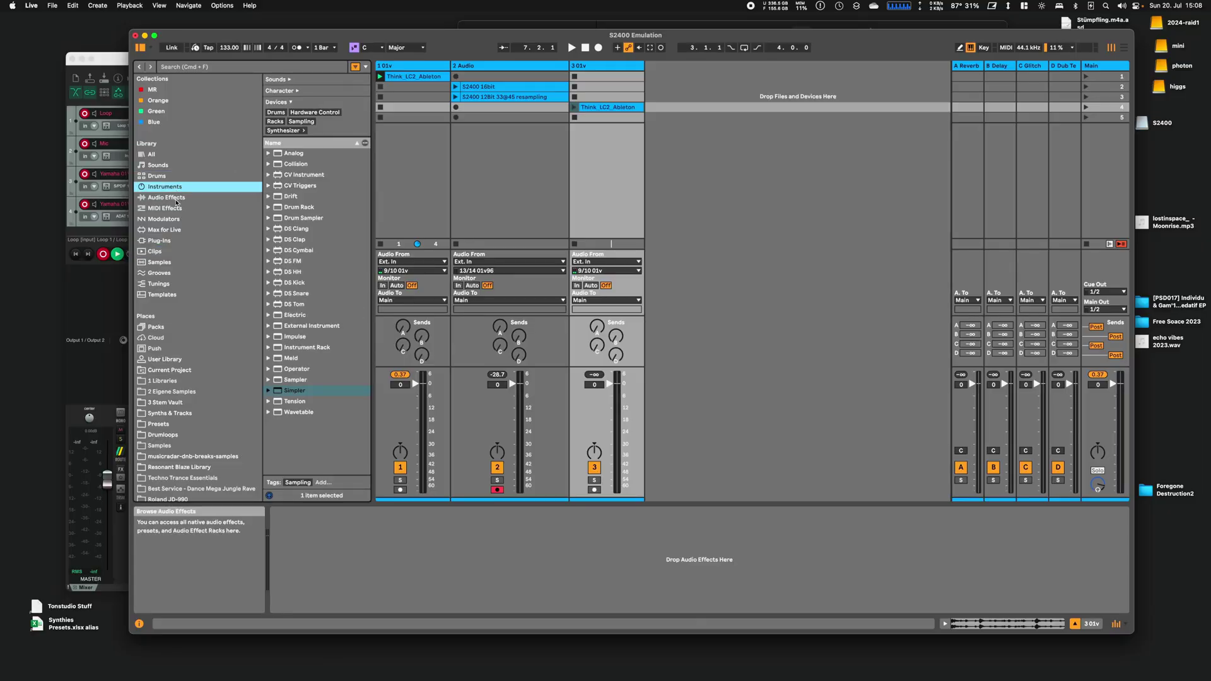
{"action": "left_click", "coordinate": [166, 197]}
{"action": "left_click", "coordinate": [295, 332]}
{"action": "left_click_drag", "start_coordinate": [289, 330], "coordinate": [408, 549]}
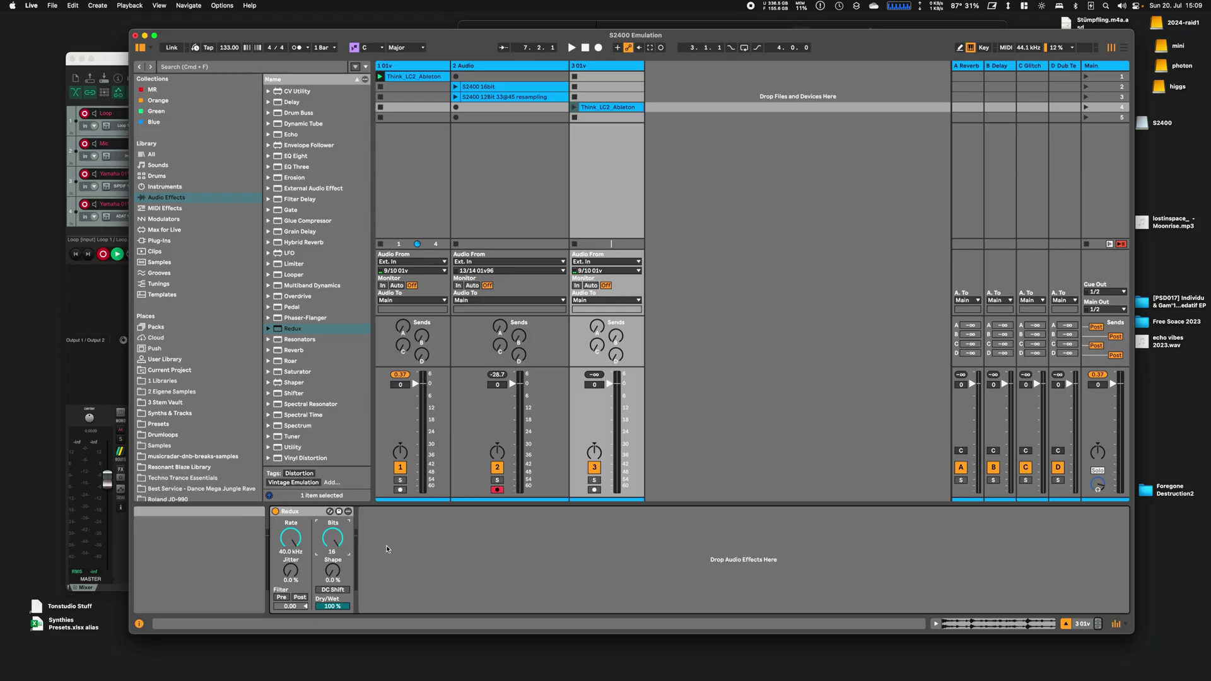
Transpose the Think_LC2_Ableton clip on the third track up 5 semitones and 37 cents, and toggle playback.
{"action": "key", "text": "space"}
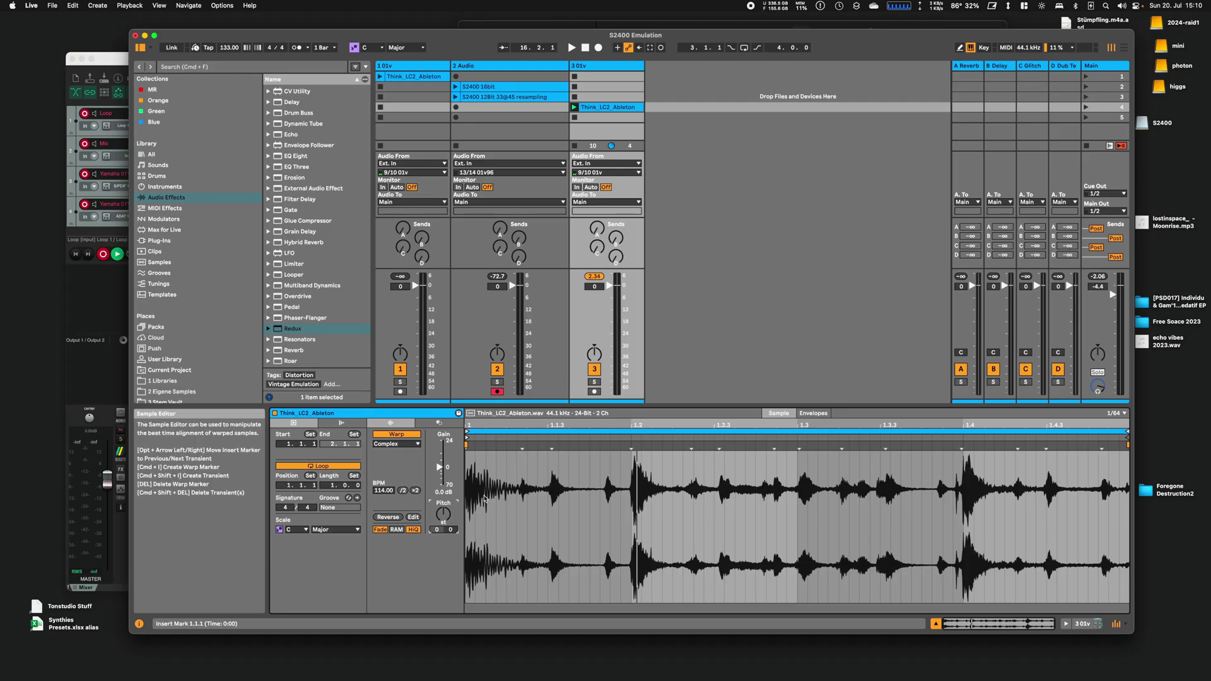
{"action": "left_click_drag", "start_coordinate": [436, 529], "coordinate": [436, 520]}
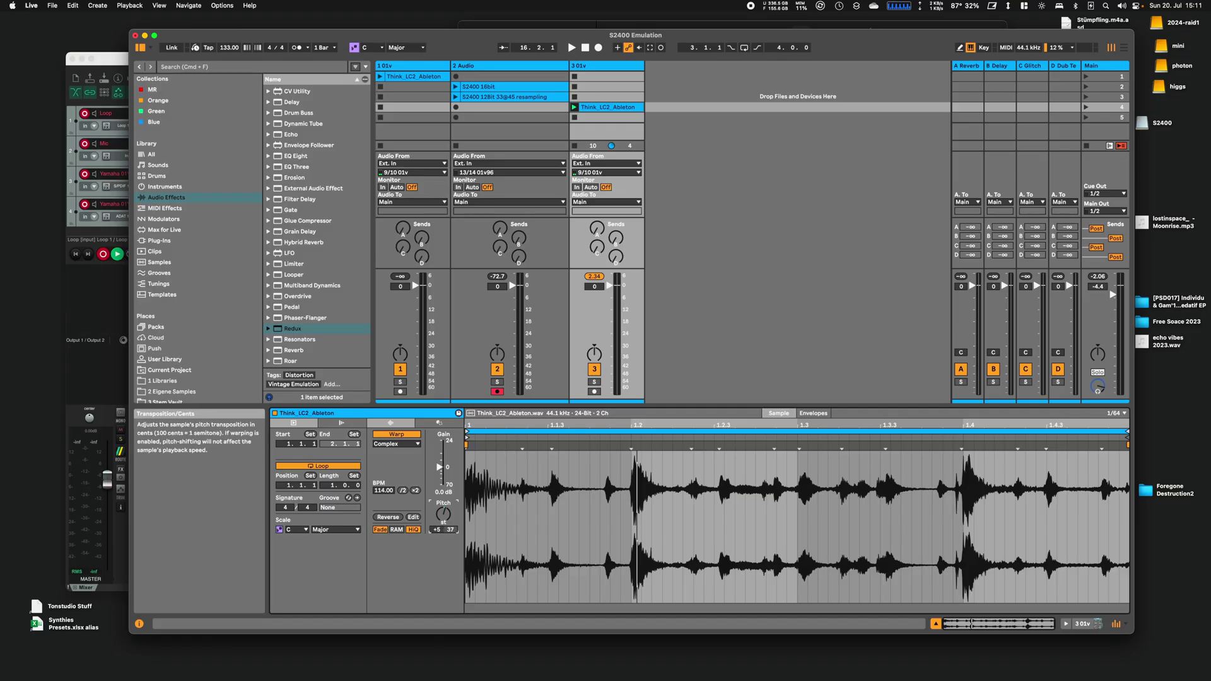
{"action": "key", "text": "space"}
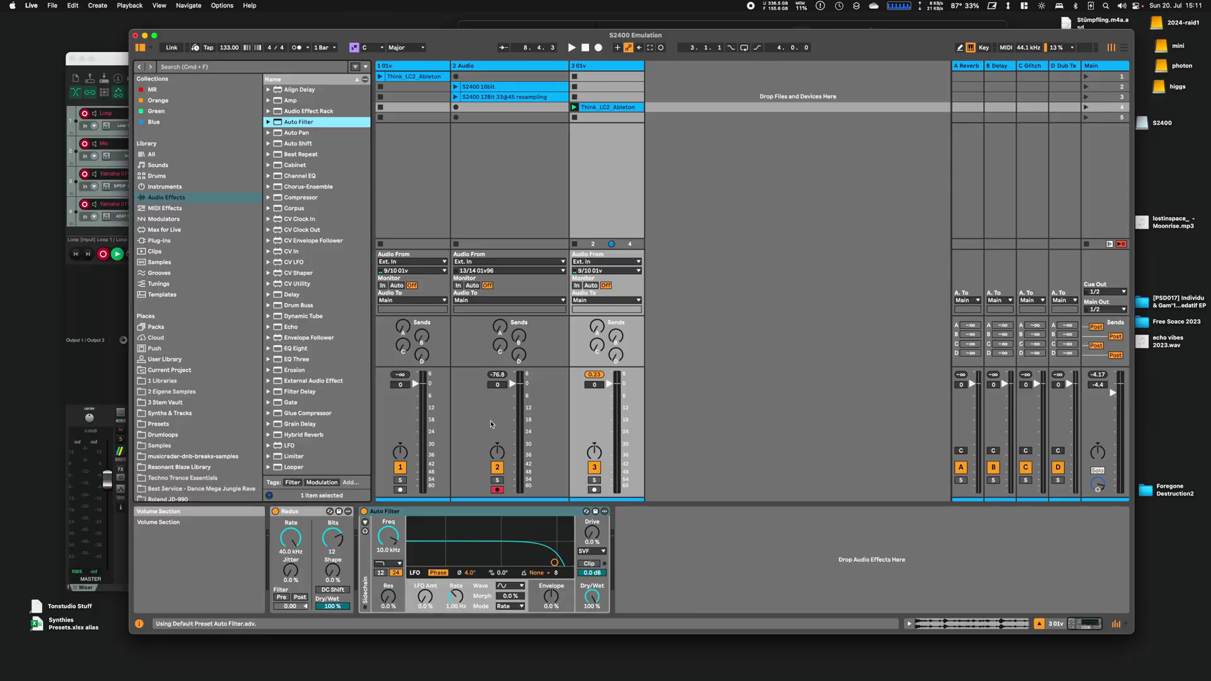
Start playback and tune the Auto Filter on the third track to a 12.2 kHz cutoff with 9.5% drive.
{"action": "left_click_drag", "start_coordinate": [553, 561], "coordinate": [570, 562]}
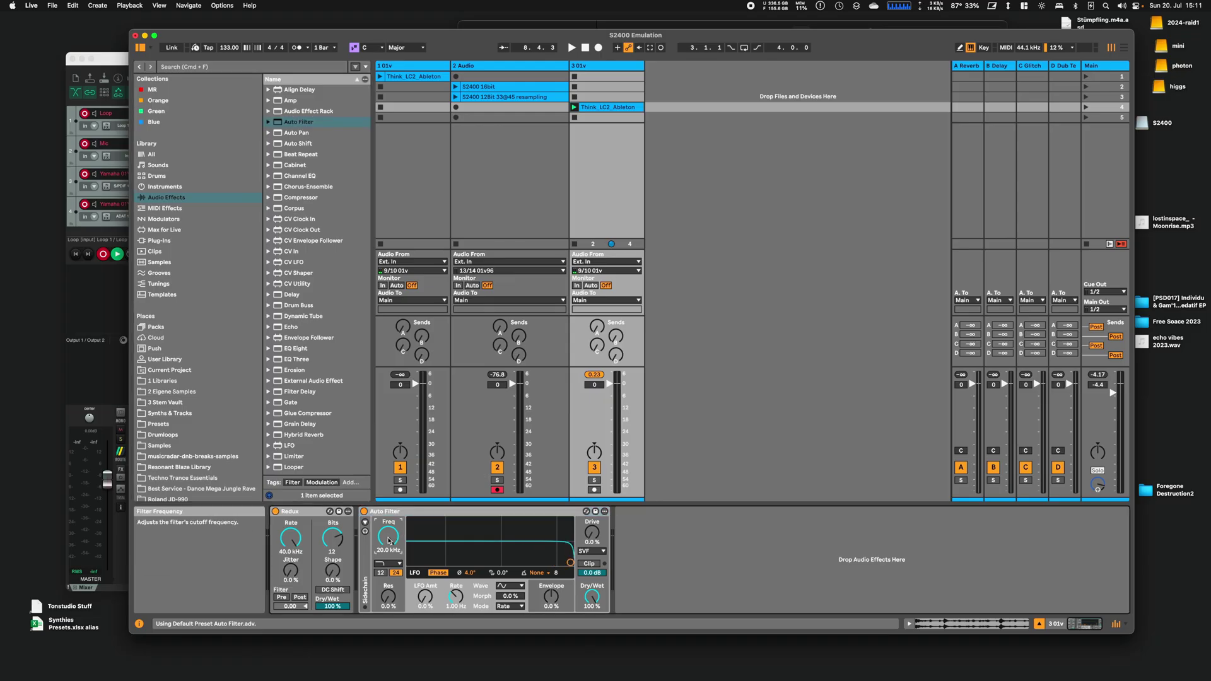
{"action": "key", "text": "space"}
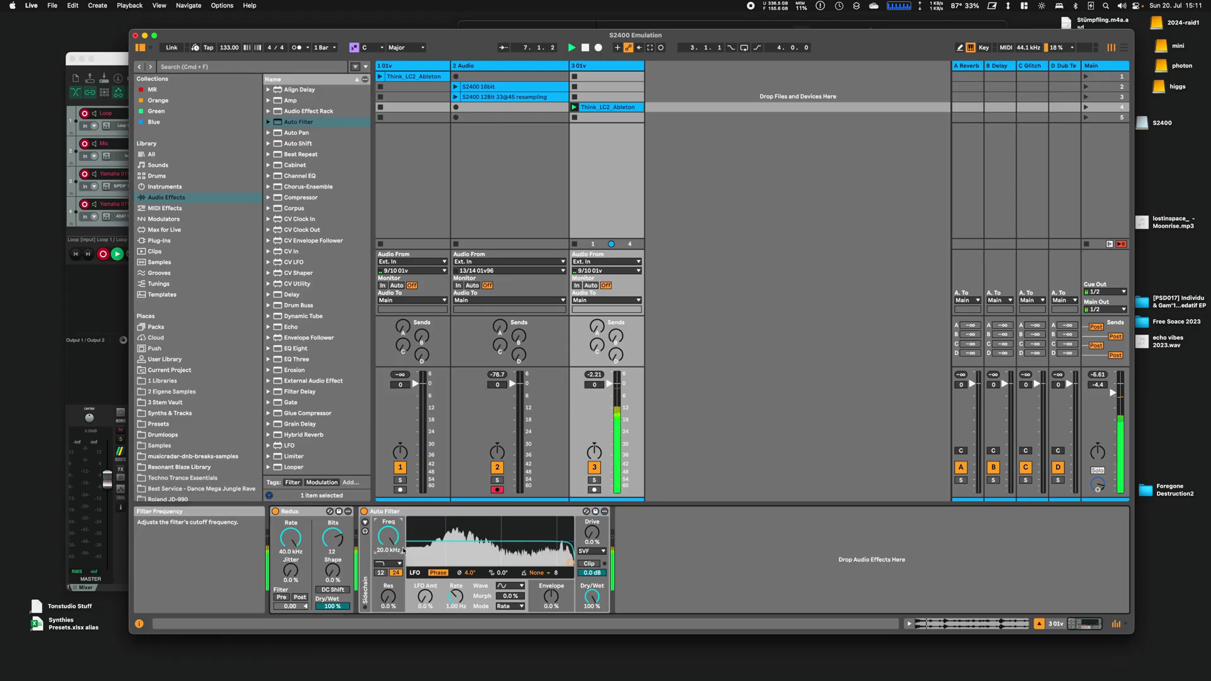
{"action": "left_click_drag", "start_coordinate": [389, 552], "coordinate": [389, 556]}
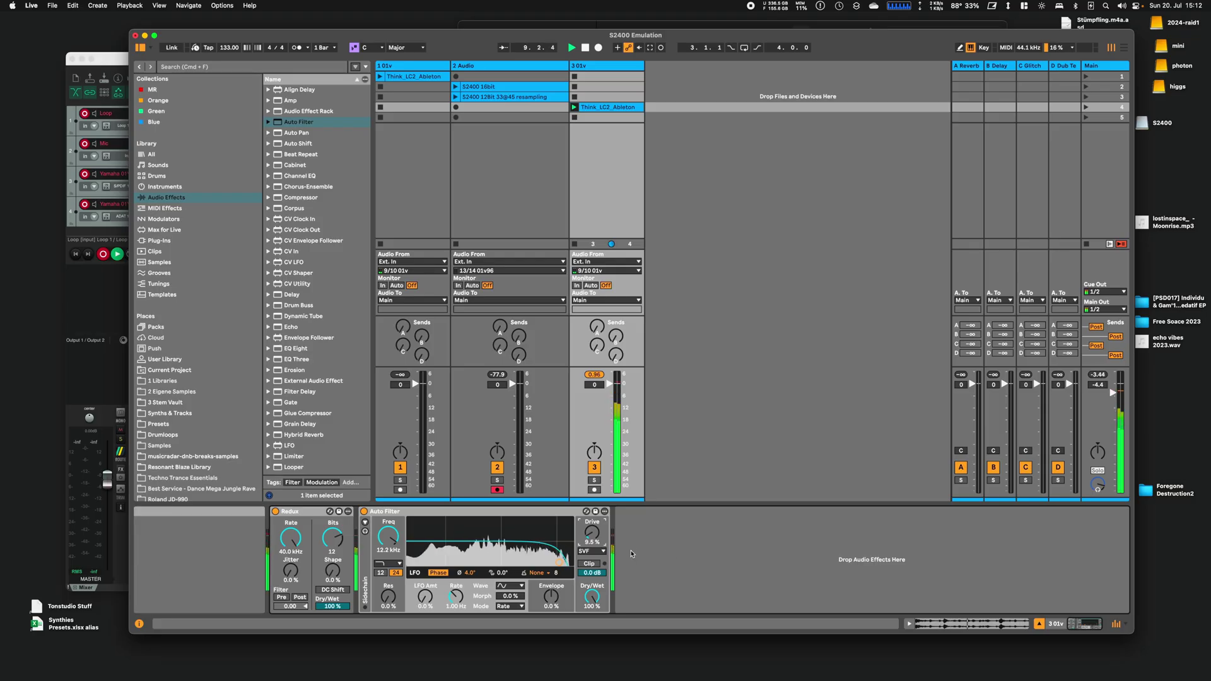
Compare the loop with its effects bypassed and enabled, and against the S2400 12-bit resampling clip in scene 3.
{"action": "left_click", "coordinate": [364, 512]}
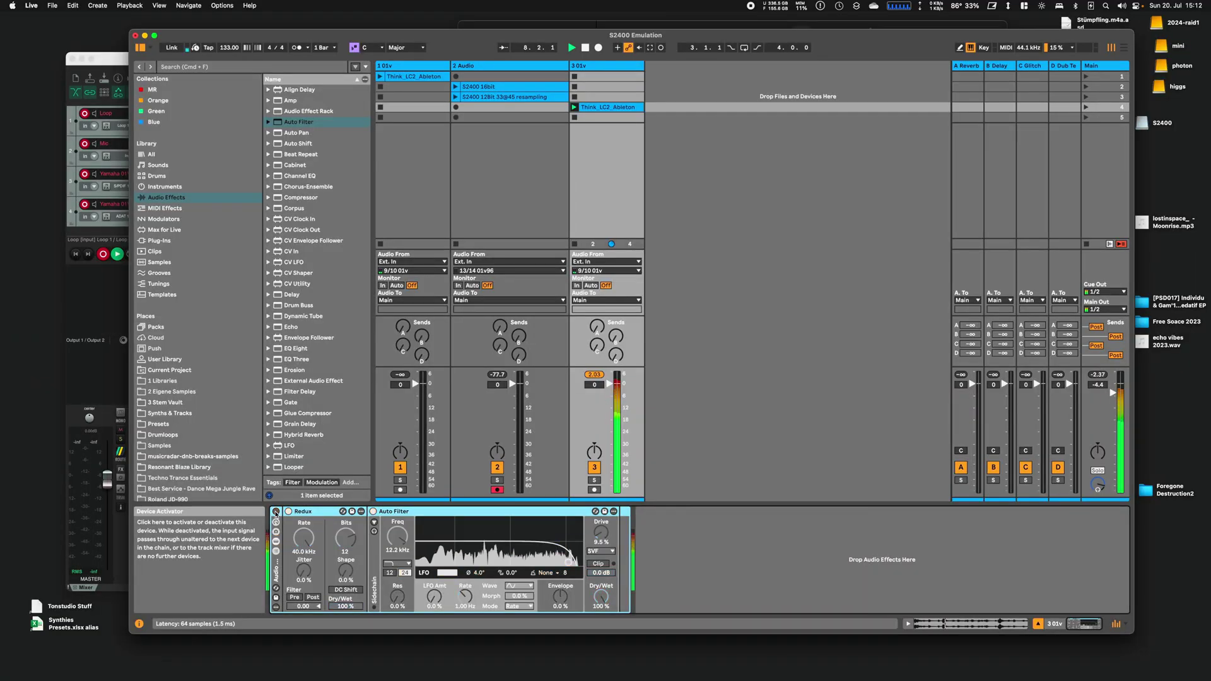
{"action": "left_click", "coordinate": [276, 512]}
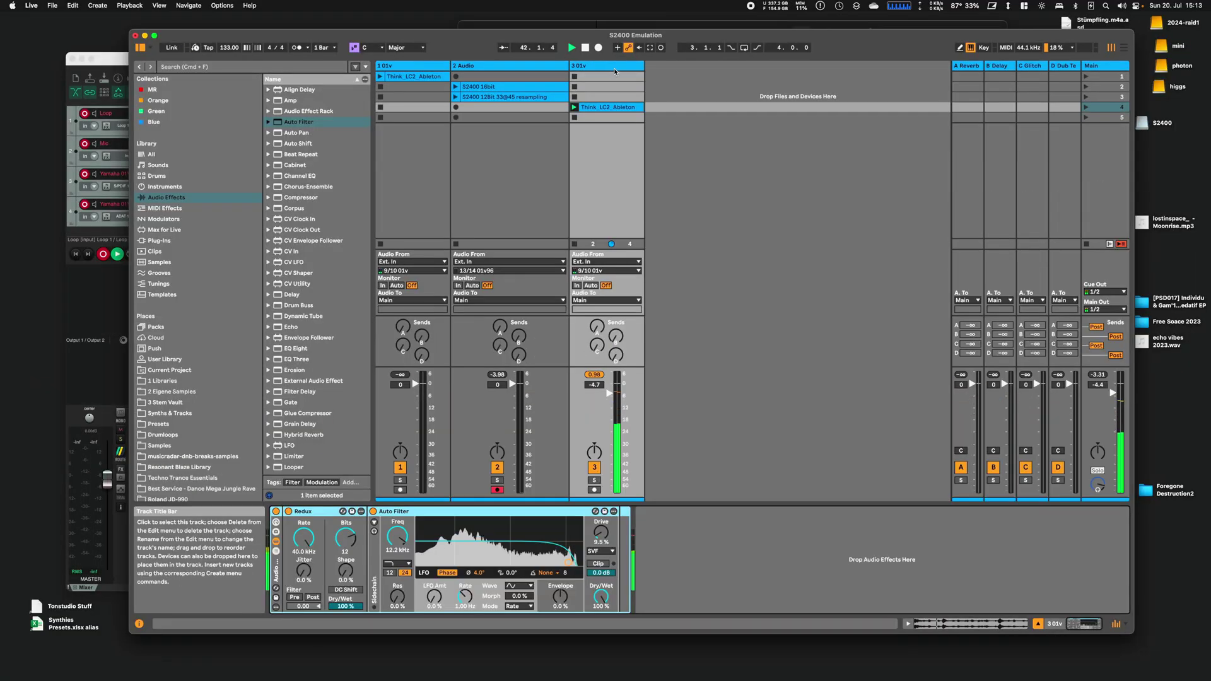
{"action": "left_click", "coordinate": [1086, 98]}
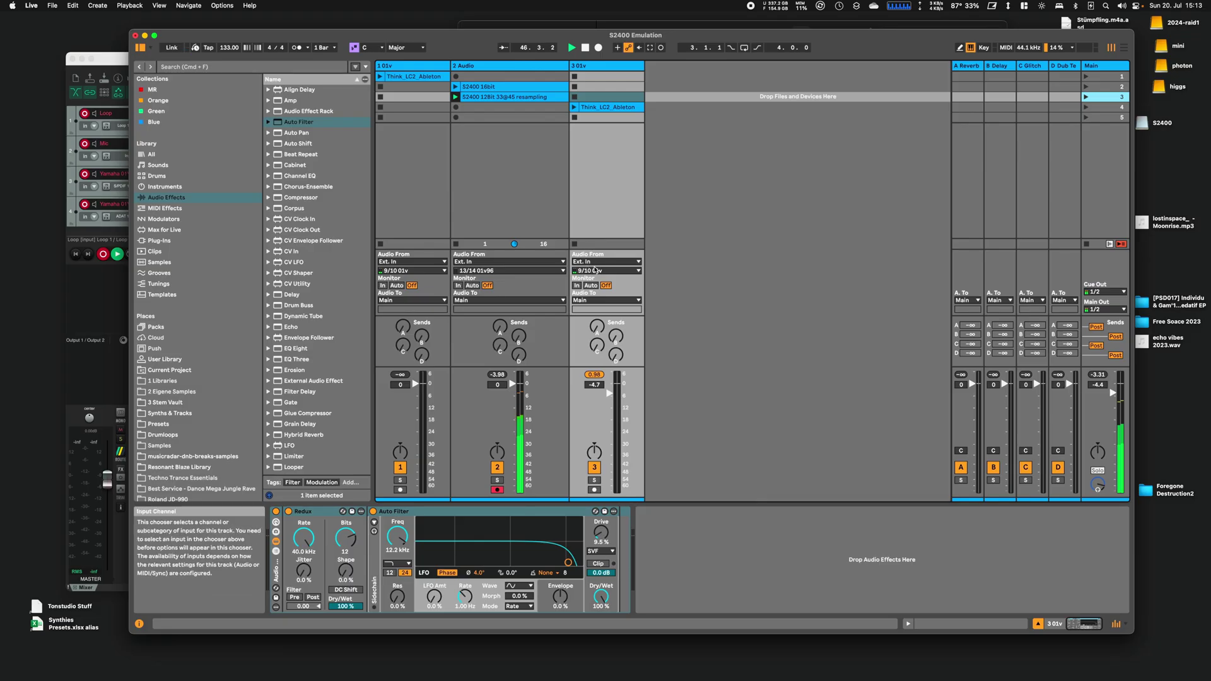
{"action": "key", "text": "Down"}
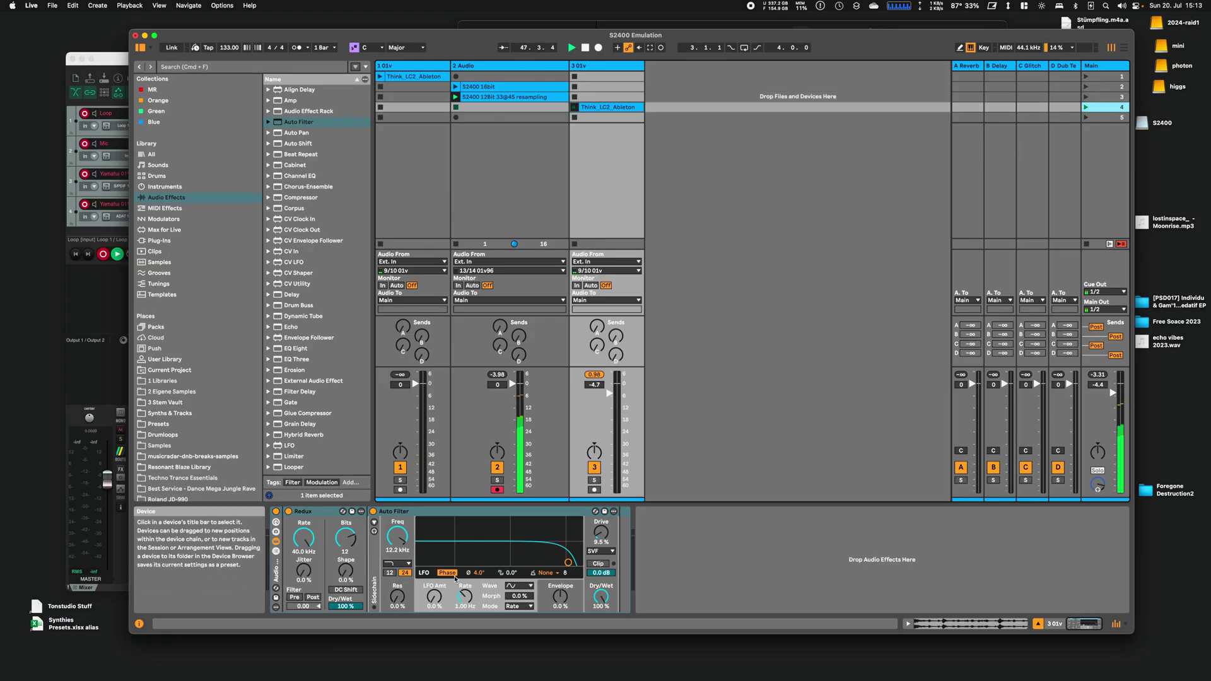
Raise the Auto Filter's cutoff to 14.4 kHz and its drive to 13%, and restart playback.
{"action": "left_click_drag", "start_coordinate": [400, 546], "coordinate": [400, 541]}
{"action": "left_click_drag", "start_coordinate": [601, 533], "coordinate": [600, 528]}
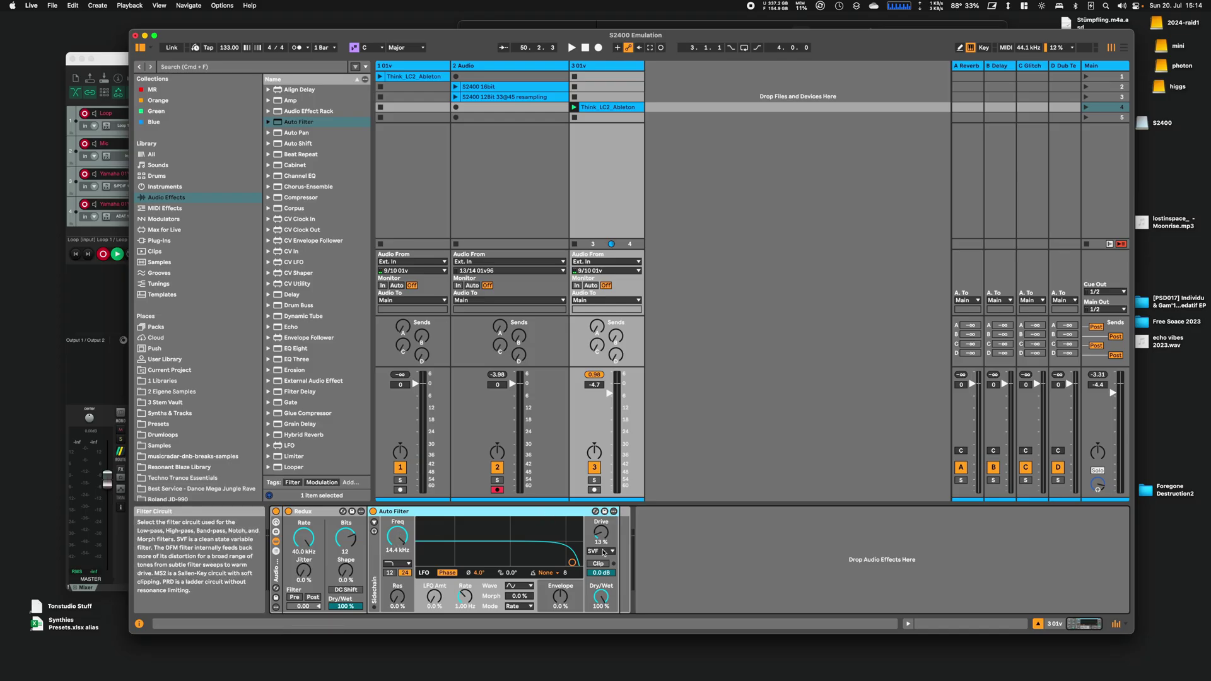
{"action": "key", "text": "space"}
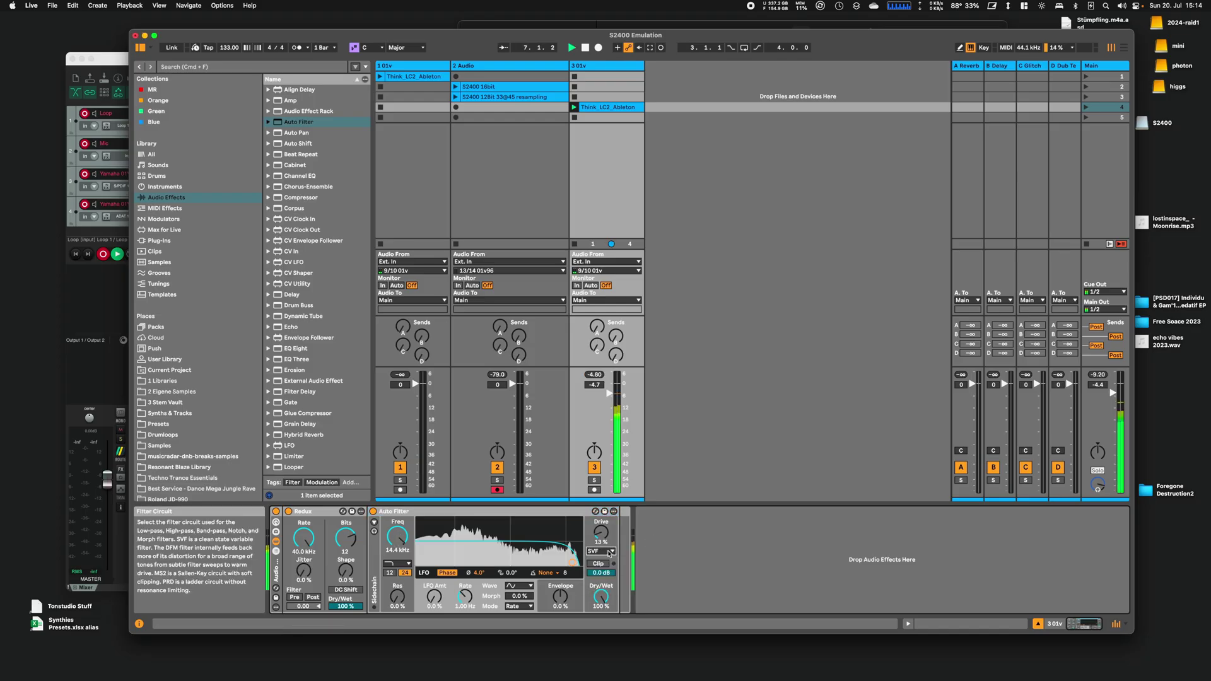
Try the DFM filter circuit, settle on MS2, and set the Auto Filter to a 15.2 kHz cutoff with about 39% drive.
{"action": "left_click", "coordinate": [610, 552]}
{"action": "left_click", "coordinate": [596, 569]}
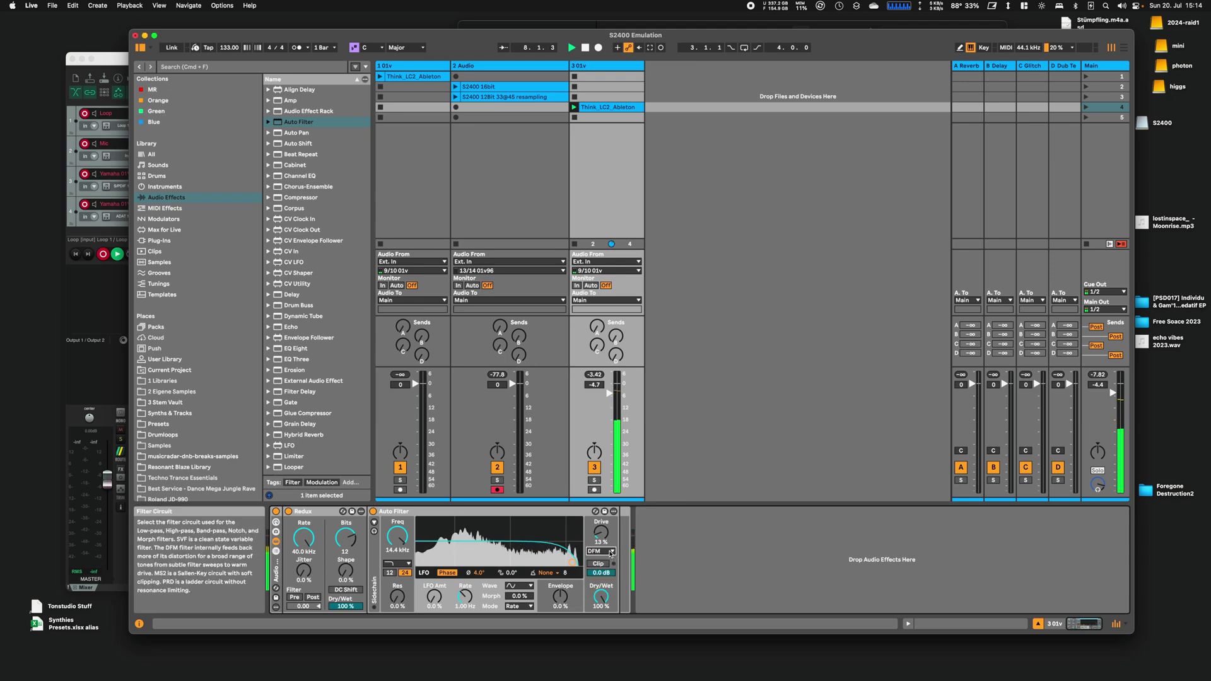
{"action": "left_click", "coordinate": [610, 553]}
{"action": "left_click", "coordinate": [604, 576]}
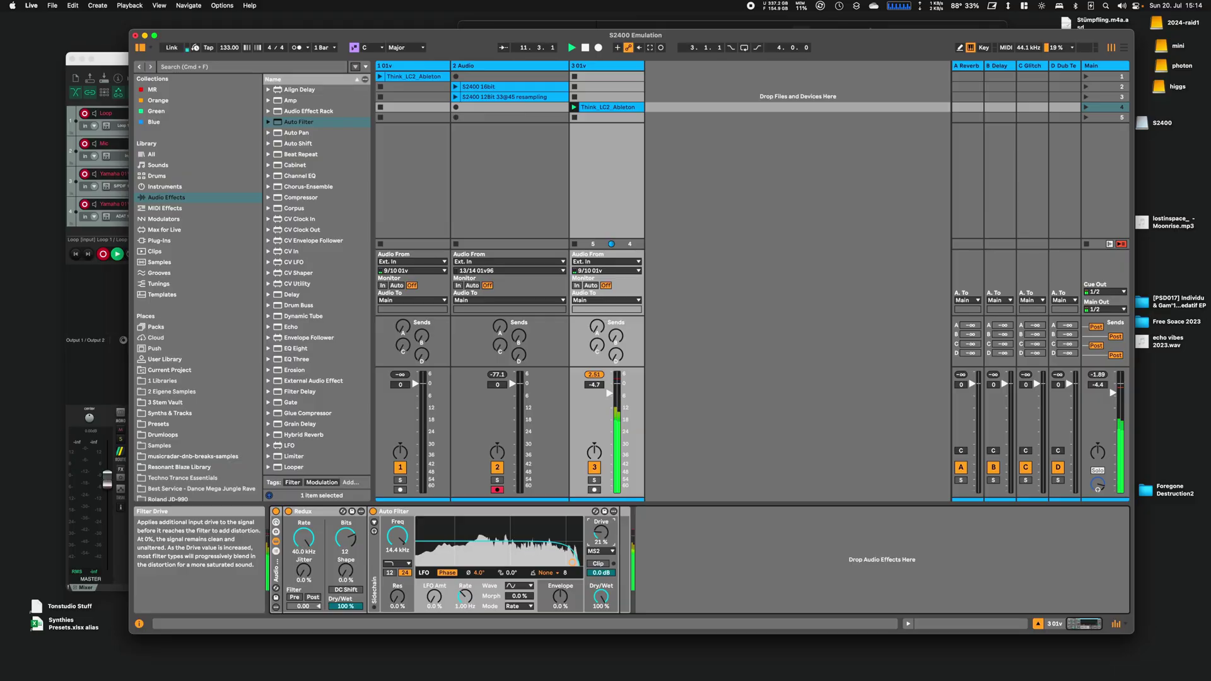
{"action": "left_click_drag", "start_coordinate": [573, 561], "coordinate": [600, 539]}
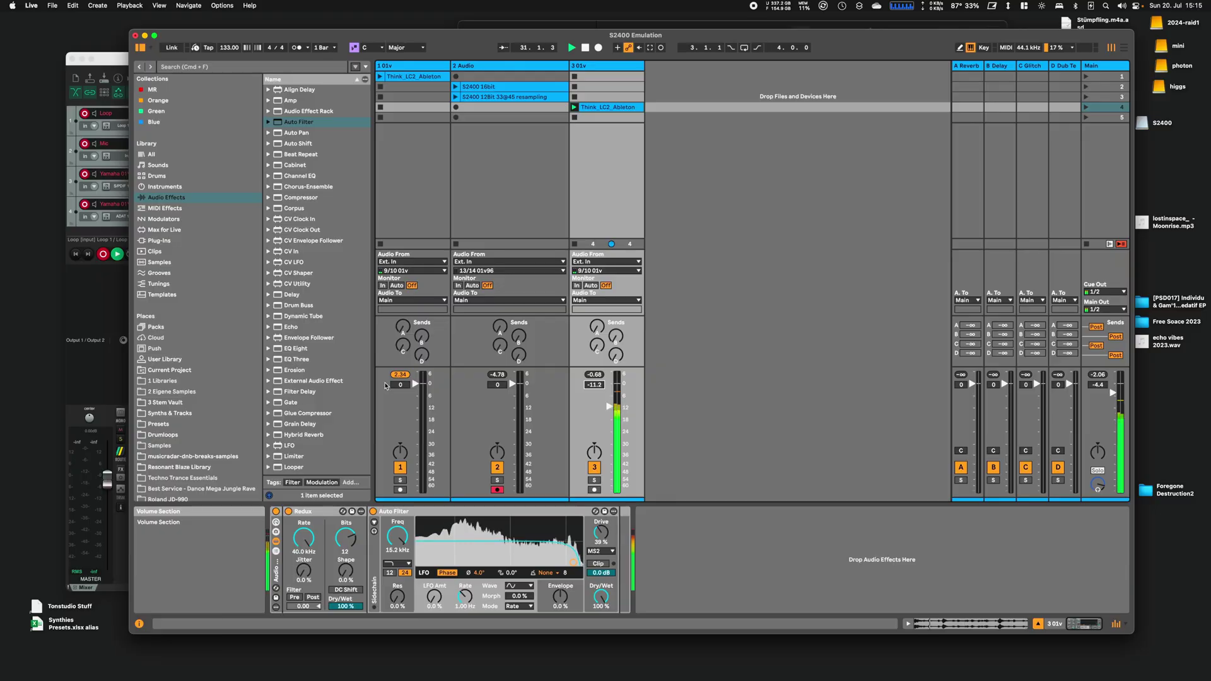
Compare the unprocessed Think_LC2_Ableton loop in scene 1 with the processed version in scene 4 by playing them alternately.
{"action": "left_click_drag", "start_coordinate": [397, 376], "coordinate": [397, 428]}
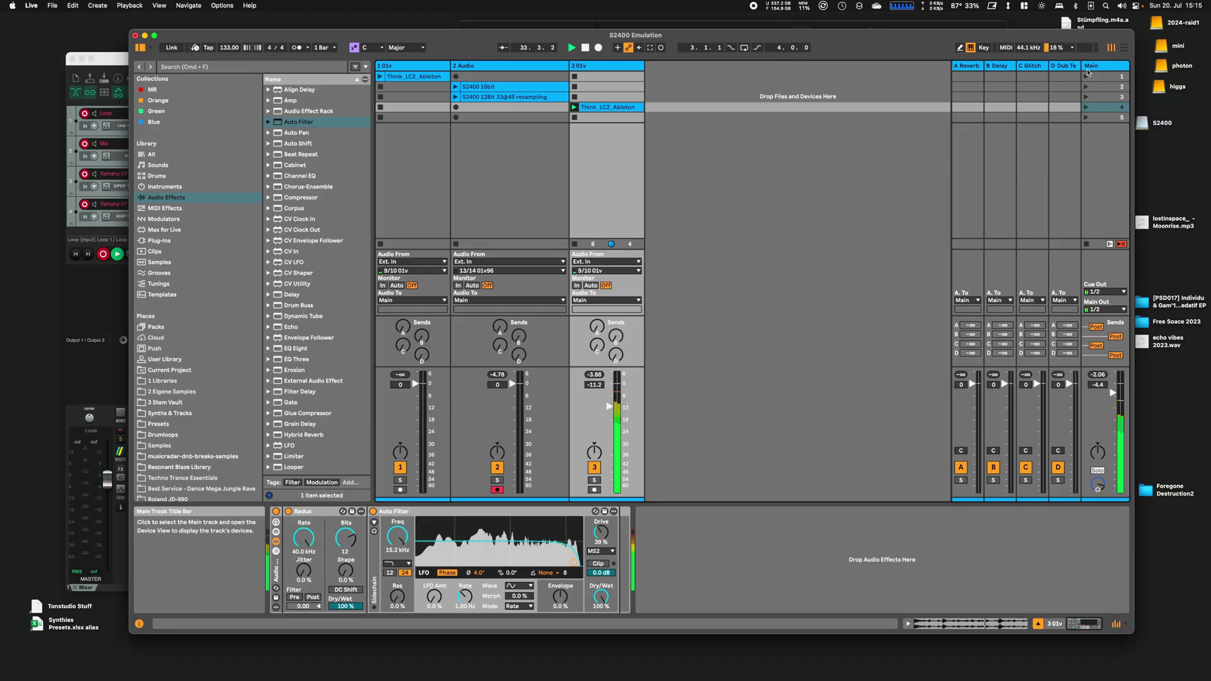
{"action": "left_click", "coordinate": [1085, 76]}
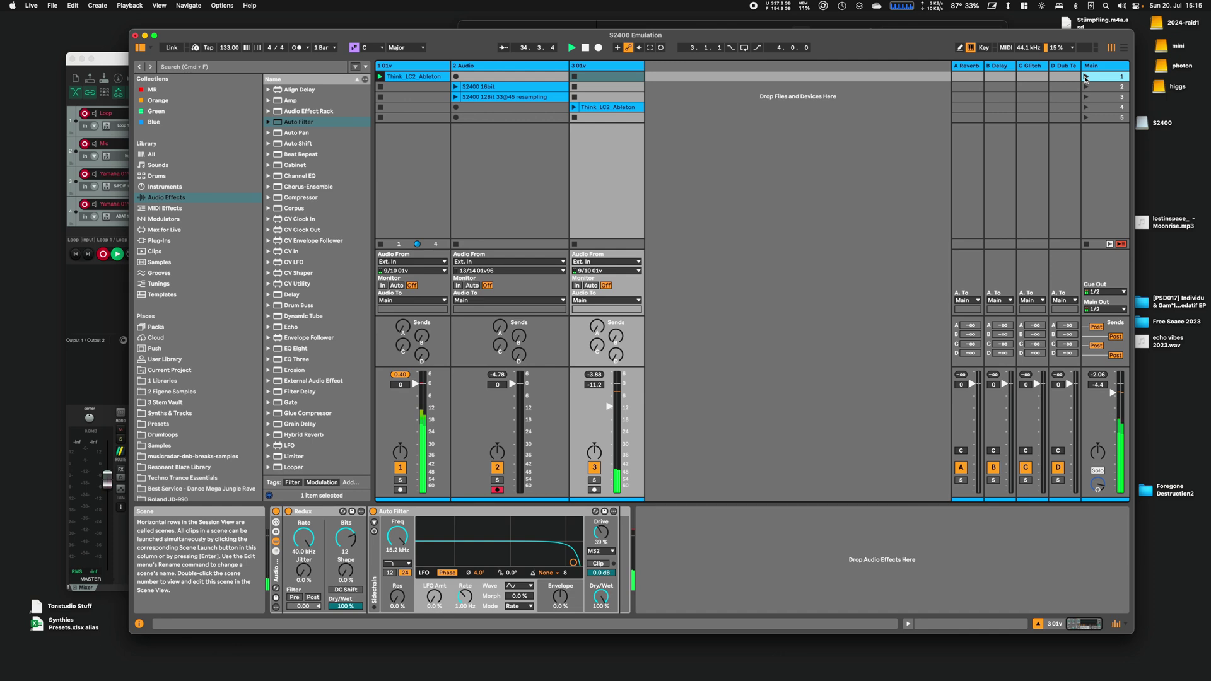
{"action": "left_click", "coordinate": [1085, 107]}
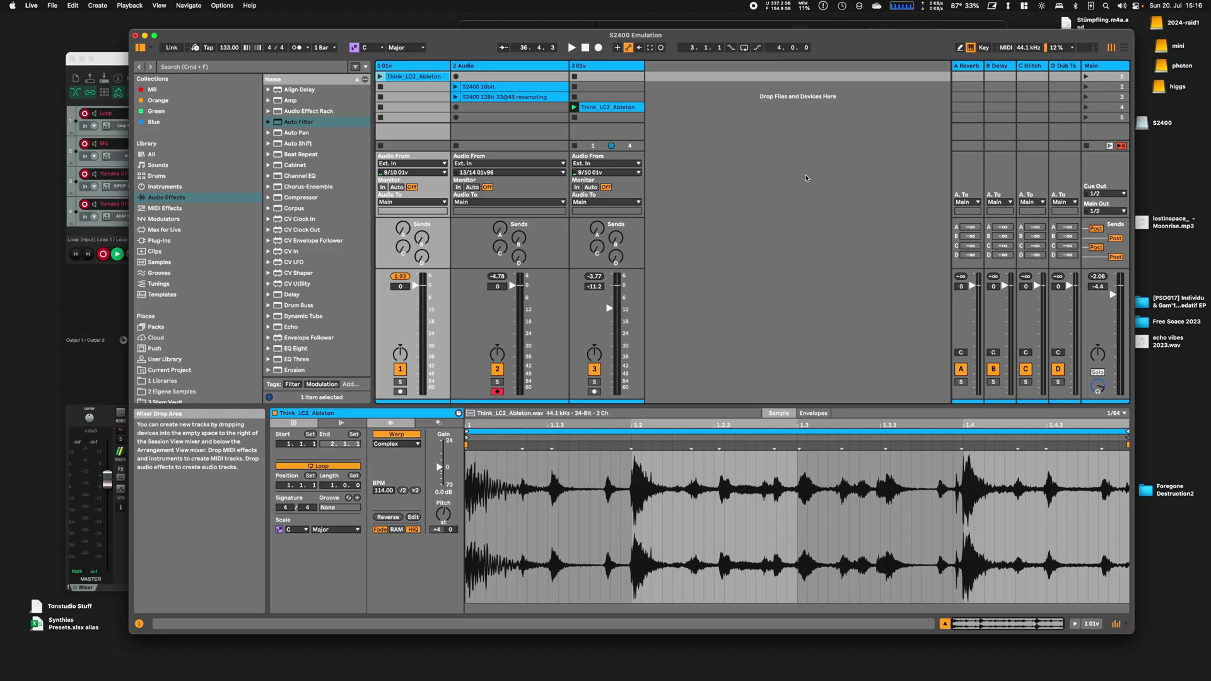
{"action": "left_click", "coordinate": [627, 109]}
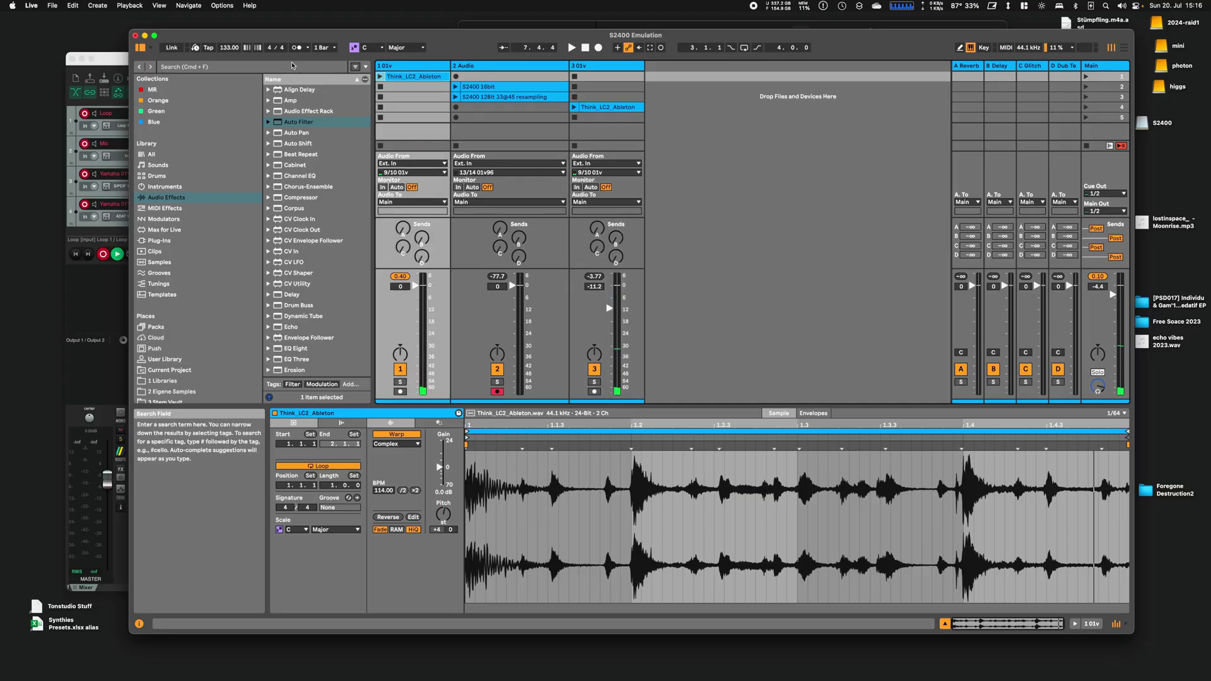
{"action": "key", "text": "space"}
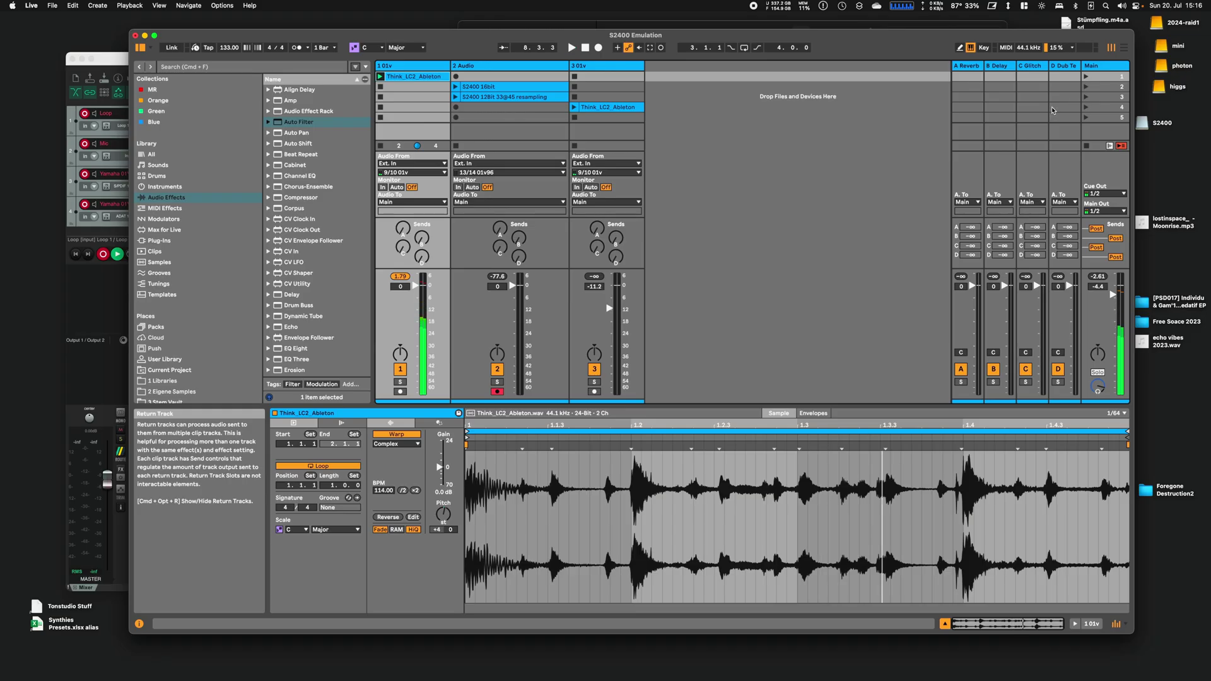
{"action": "left_click", "coordinate": [1087, 108]}
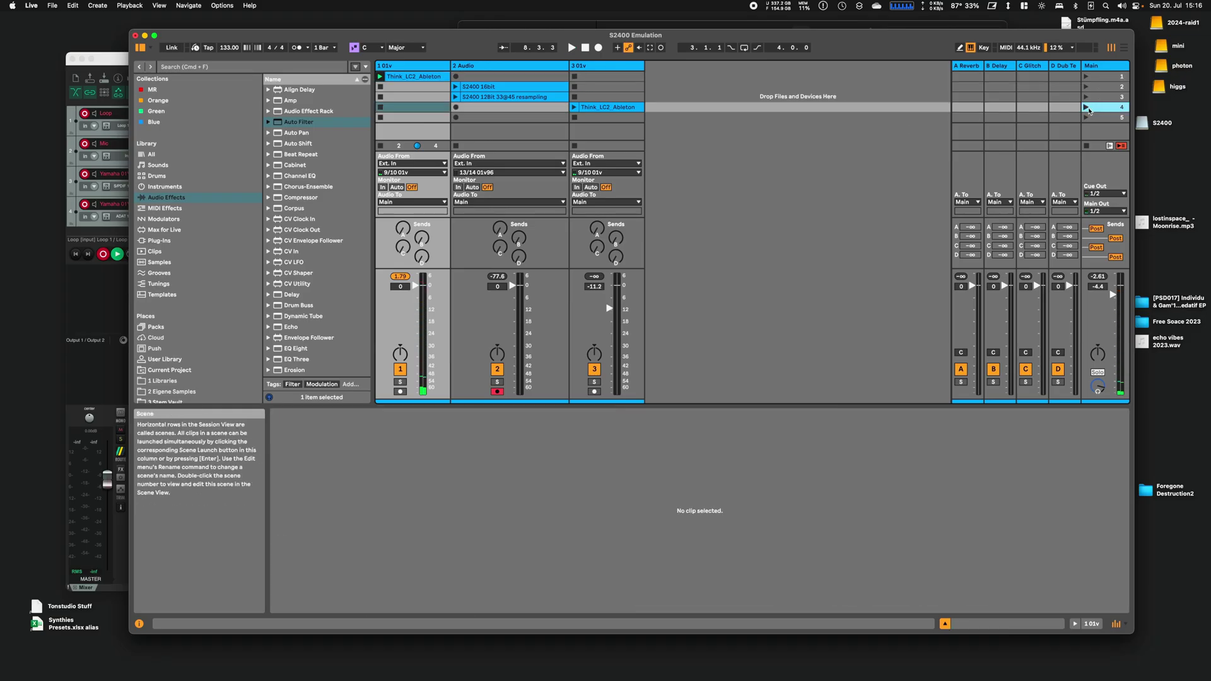
{"action": "left_click", "coordinate": [1087, 109]}
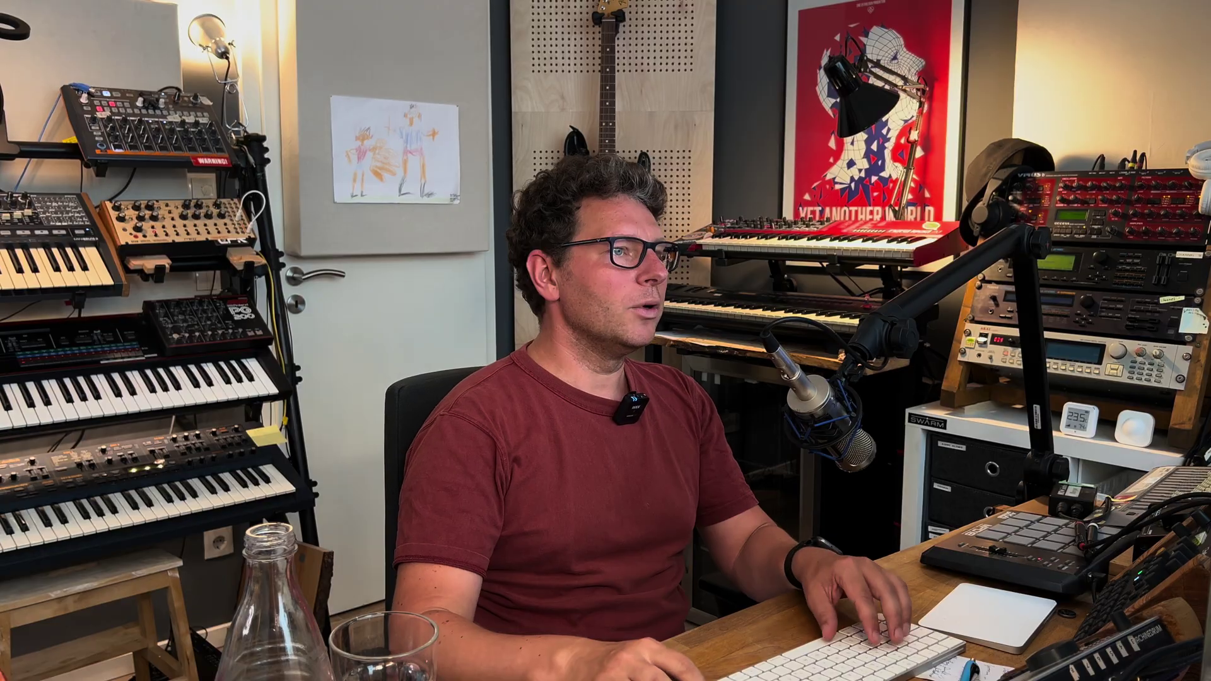
Bounce the processed Think_LC2_Ableton clip to a new track and open the bounced clip's waveform.
{"action": "right_click", "coordinate": [621, 108]}
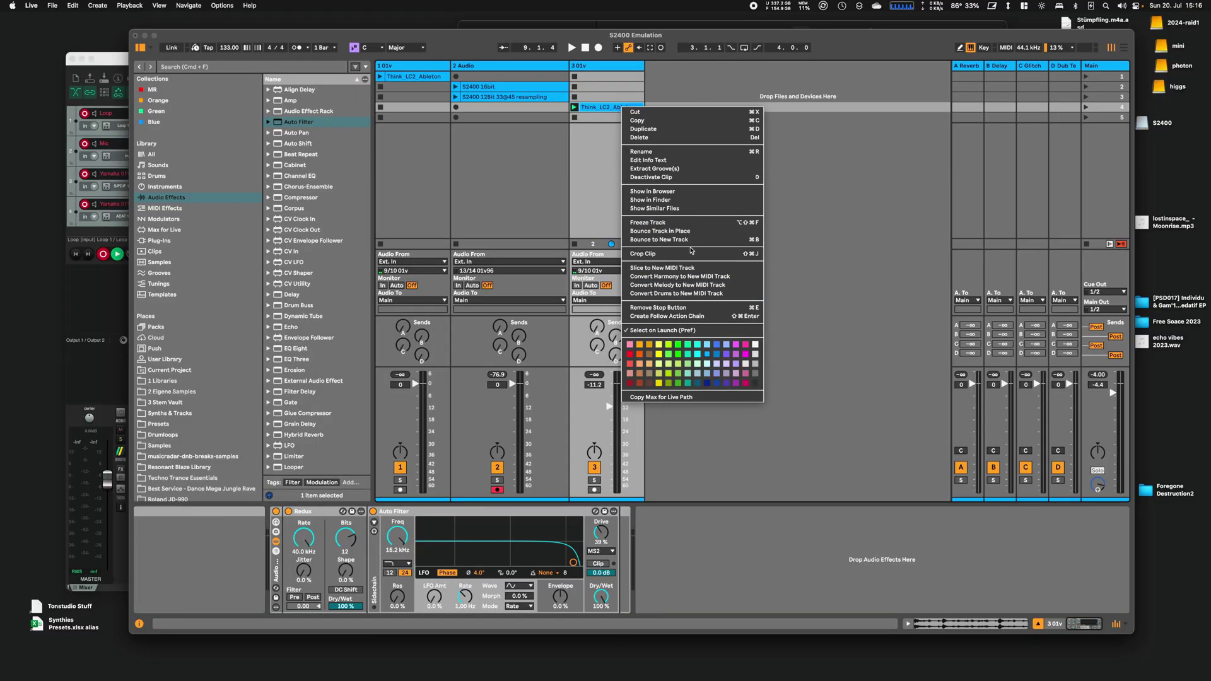
{"action": "left_click", "coordinate": [659, 239]}
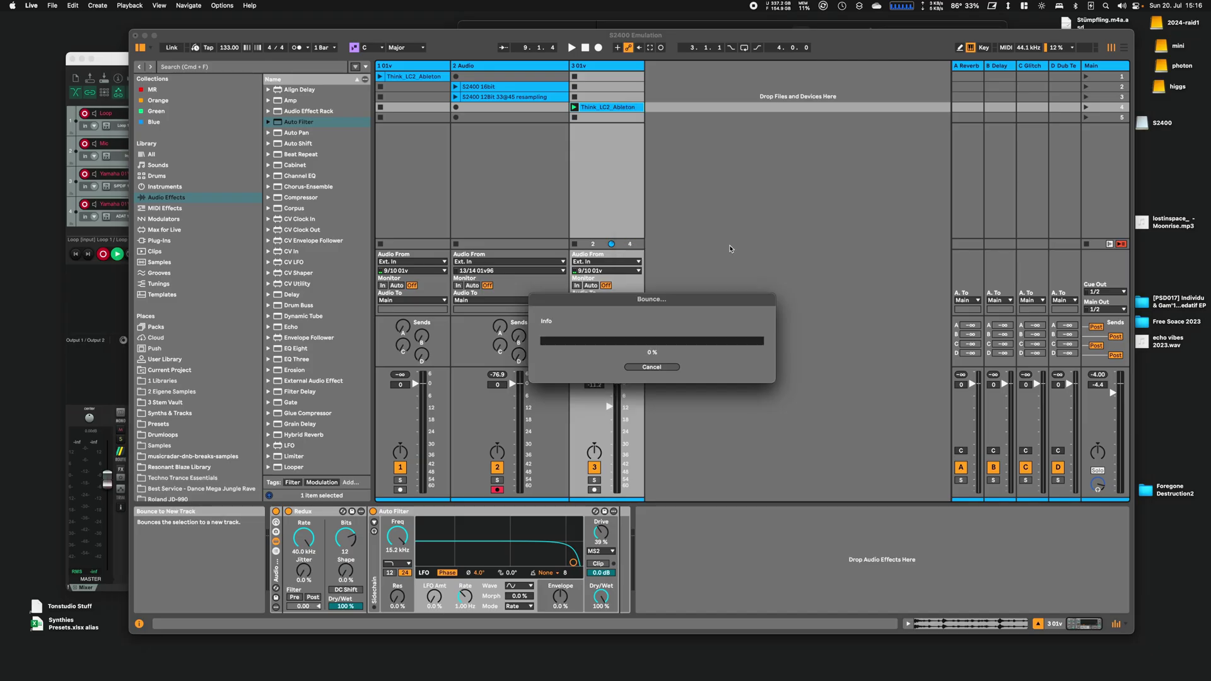
{"action": "left_click", "coordinate": [616, 66]}
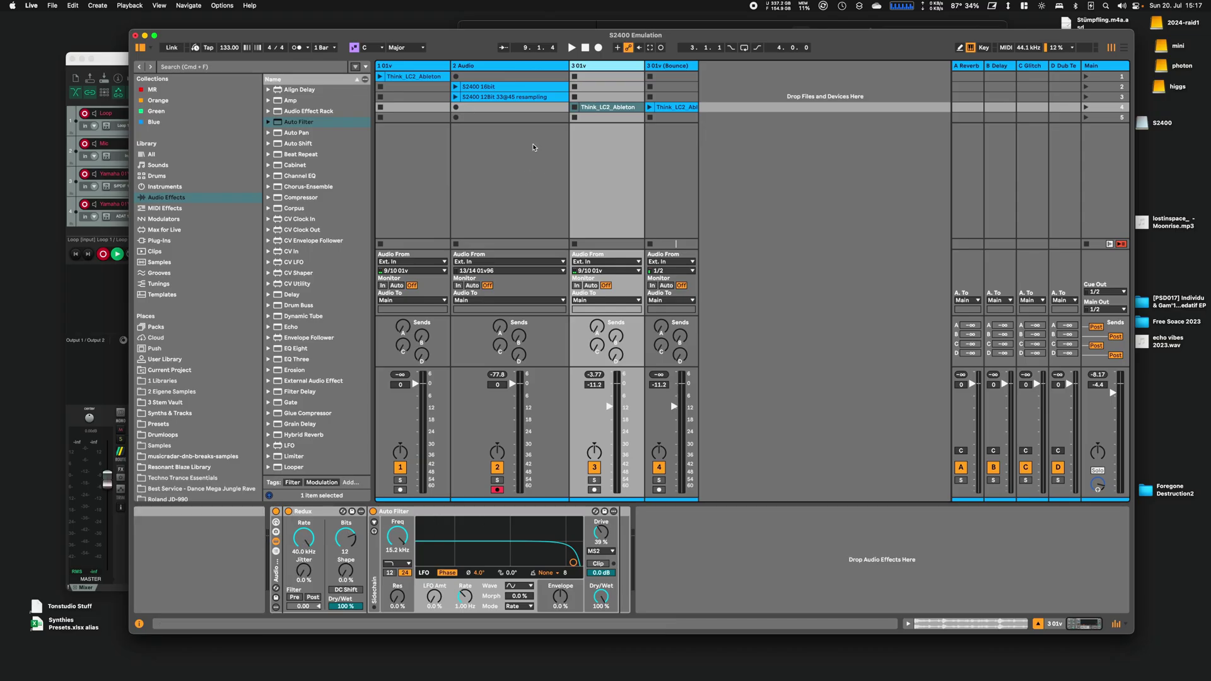
{"action": "left_click", "coordinate": [672, 109]}
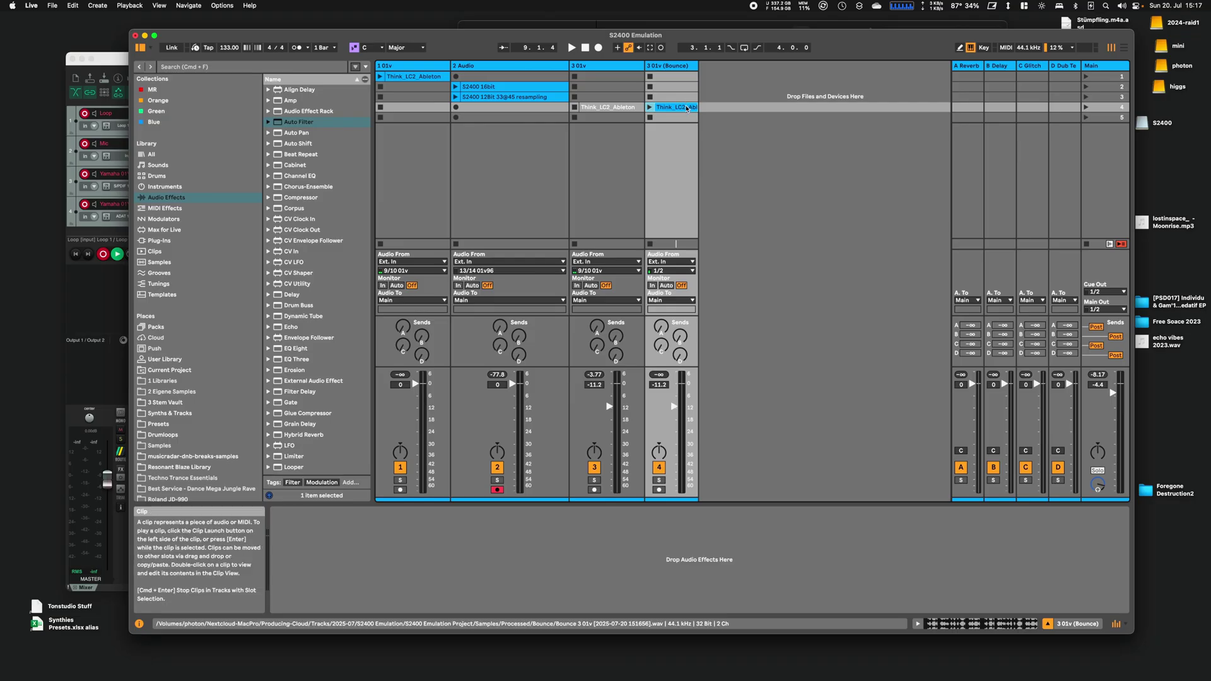
{"action": "double_click", "coordinate": [686, 109]}
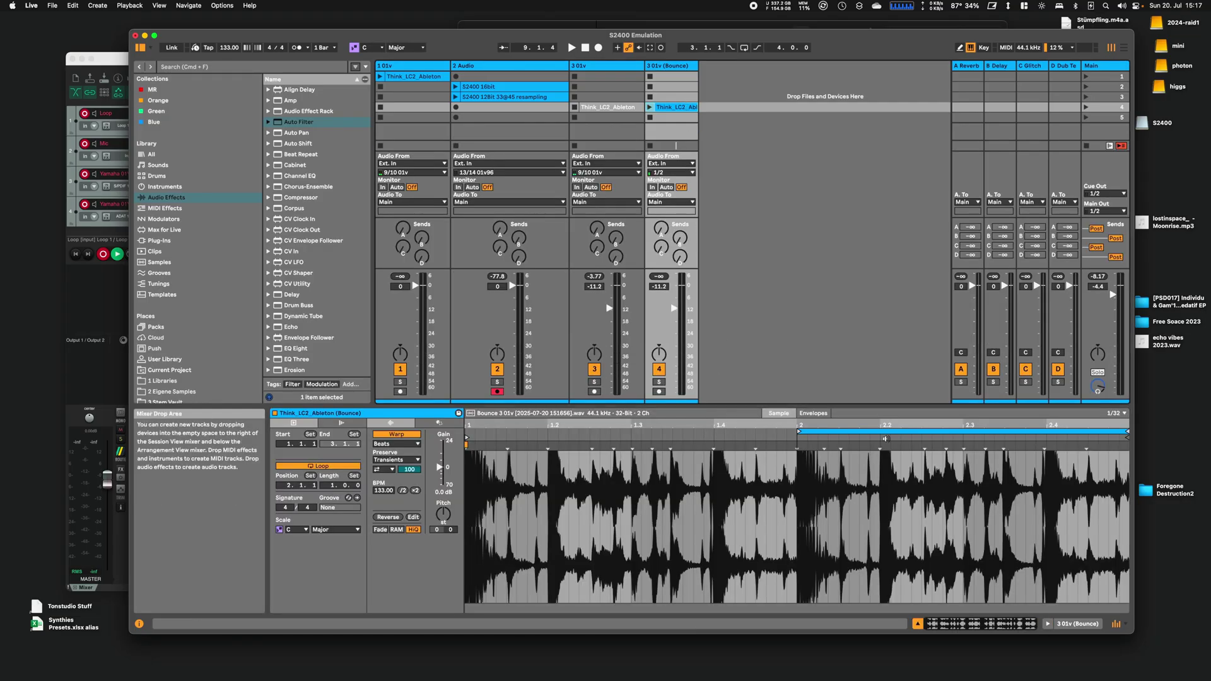
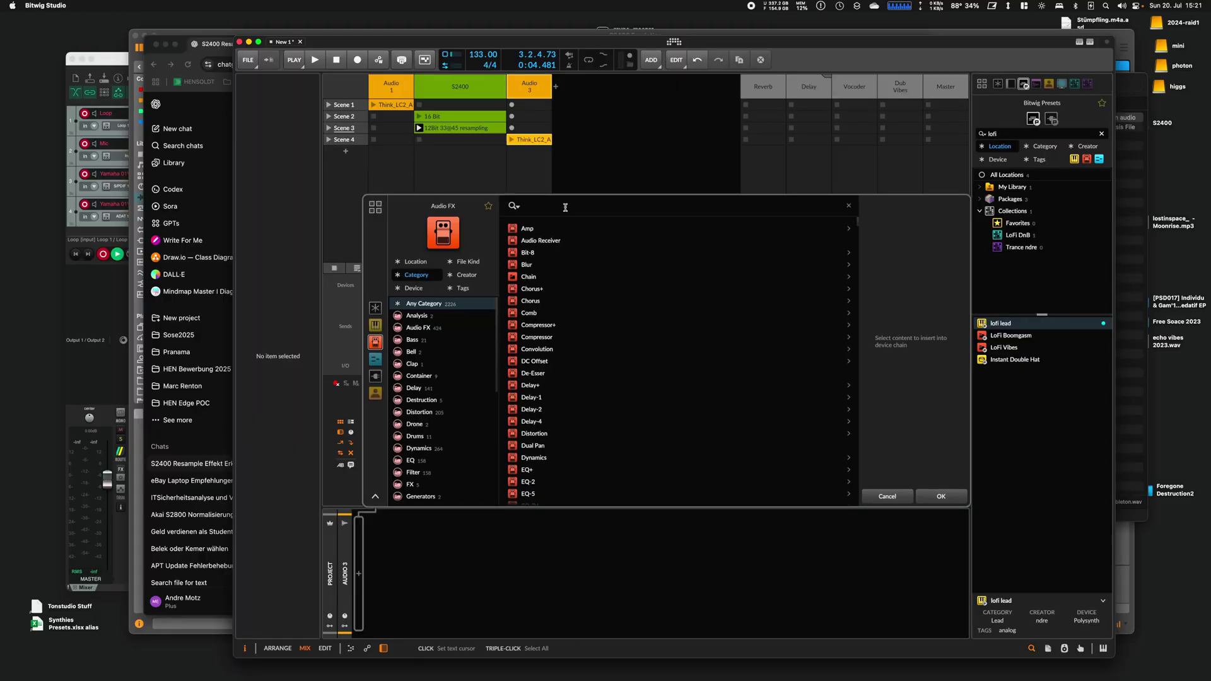
In Bitwig Studio, insert the Bit-8 effect on the Audio 3 track and start playback.
{"action": "type", "text": "bit"}
{"action": "key", "text": "Return"}
{"action": "key", "text": "space"}
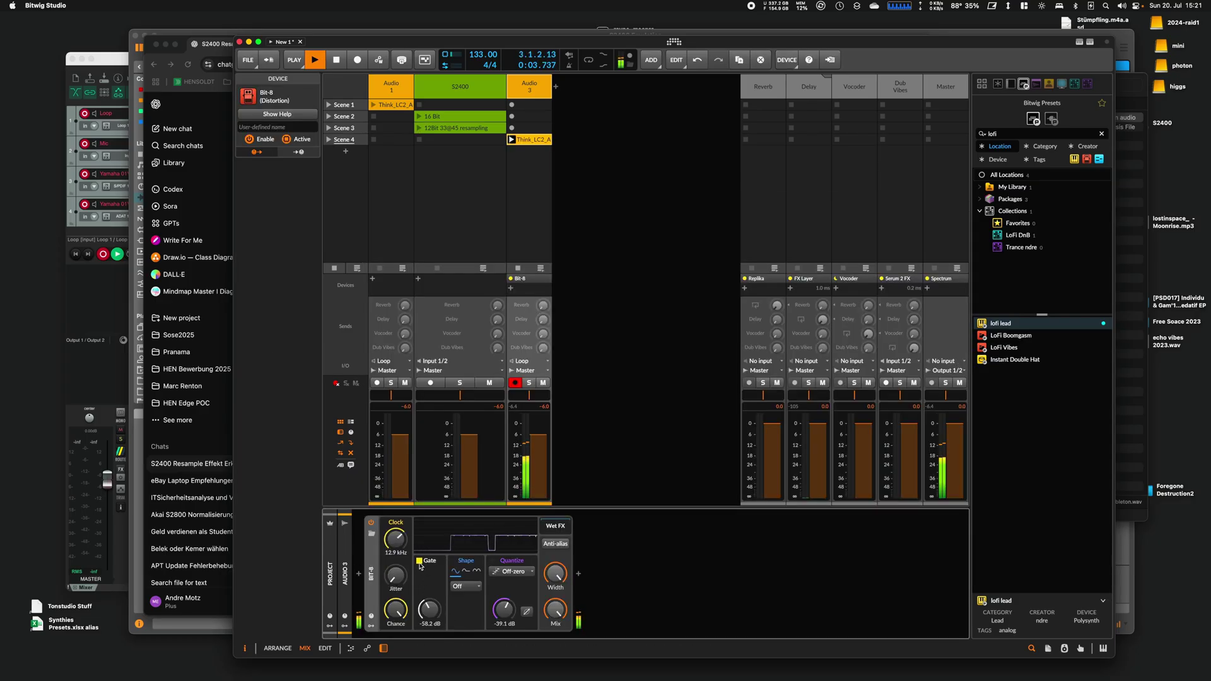
Adjust the Bit-8 clock frequency while listening to the loop, bringing it down to about 28.1 kHz.
{"action": "scroll", "coordinate": [398, 548], "scroll_direction": "up", "scroll_amount": 5}
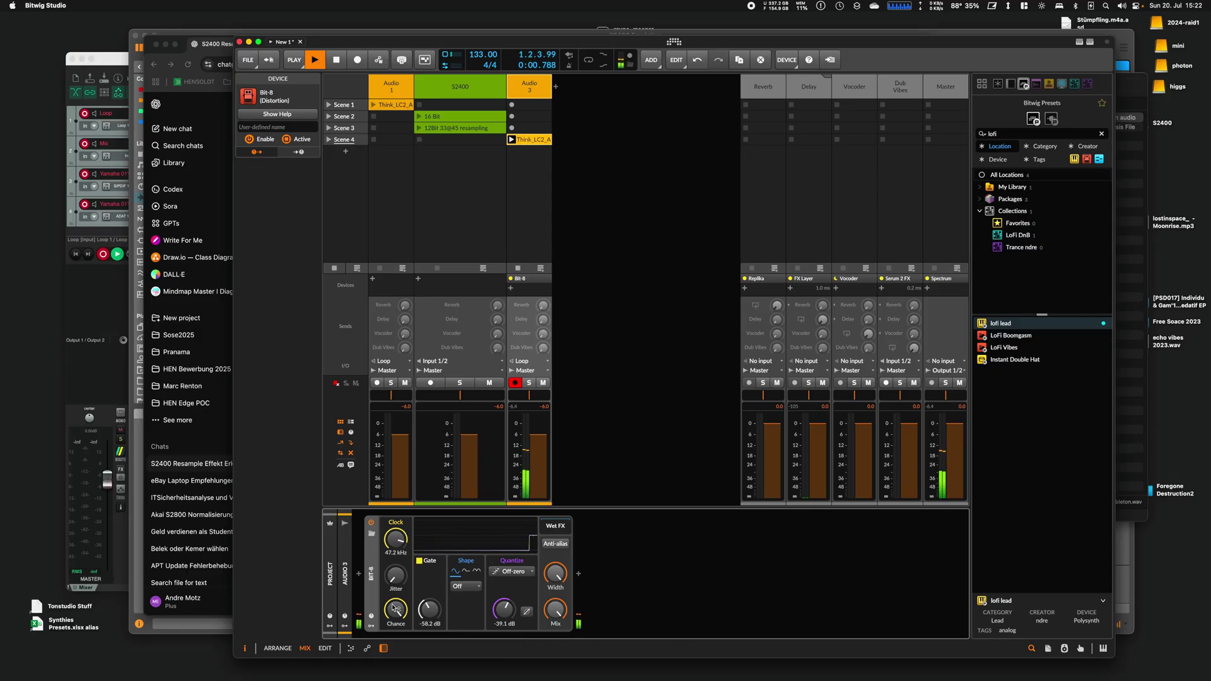
{"action": "key", "text": "space"}
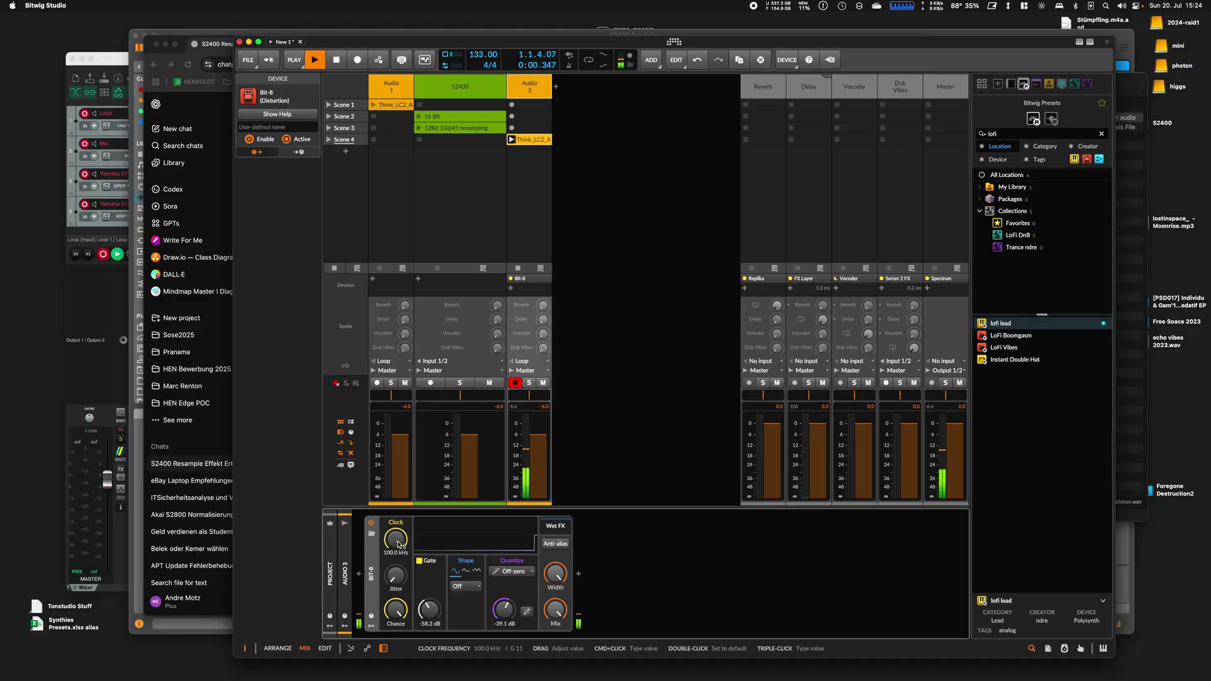
{"action": "left_click_drag", "start_coordinate": [398, 544], "coordinate": [398, 564]}
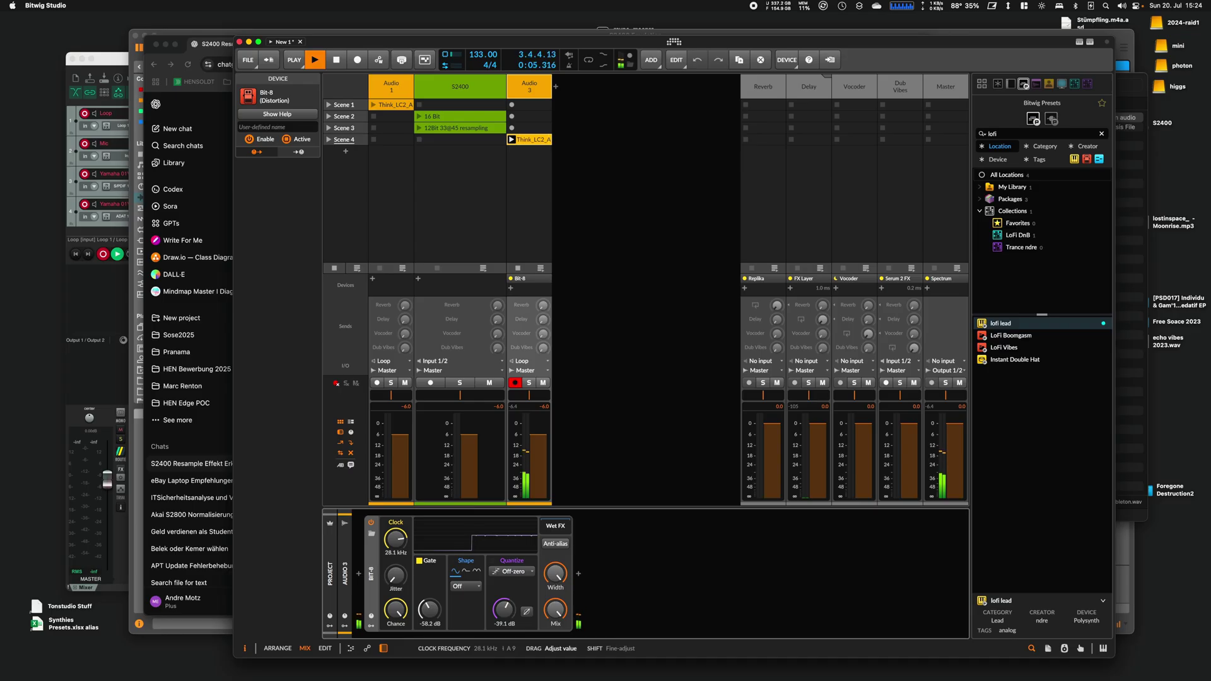
Lower the Bit-8 clock frequency to 21.3 kHz and insert the Filter+ device after Bit-8 on the Audio 3 track.
{"action": "left_click_drag", "start_coordinate": [398, 564], "coordinate": [398, 571]}
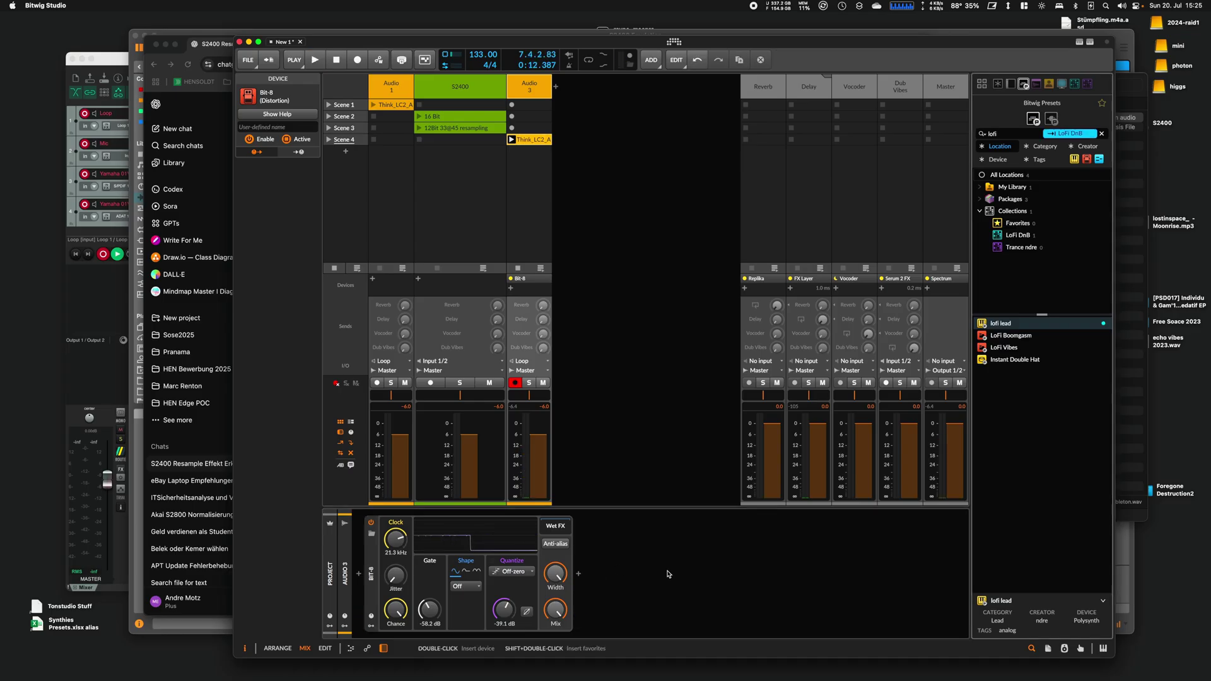
{"action": "left_click", "coordinate": [578, 574]}
{"action": "type", "text": "filter"}
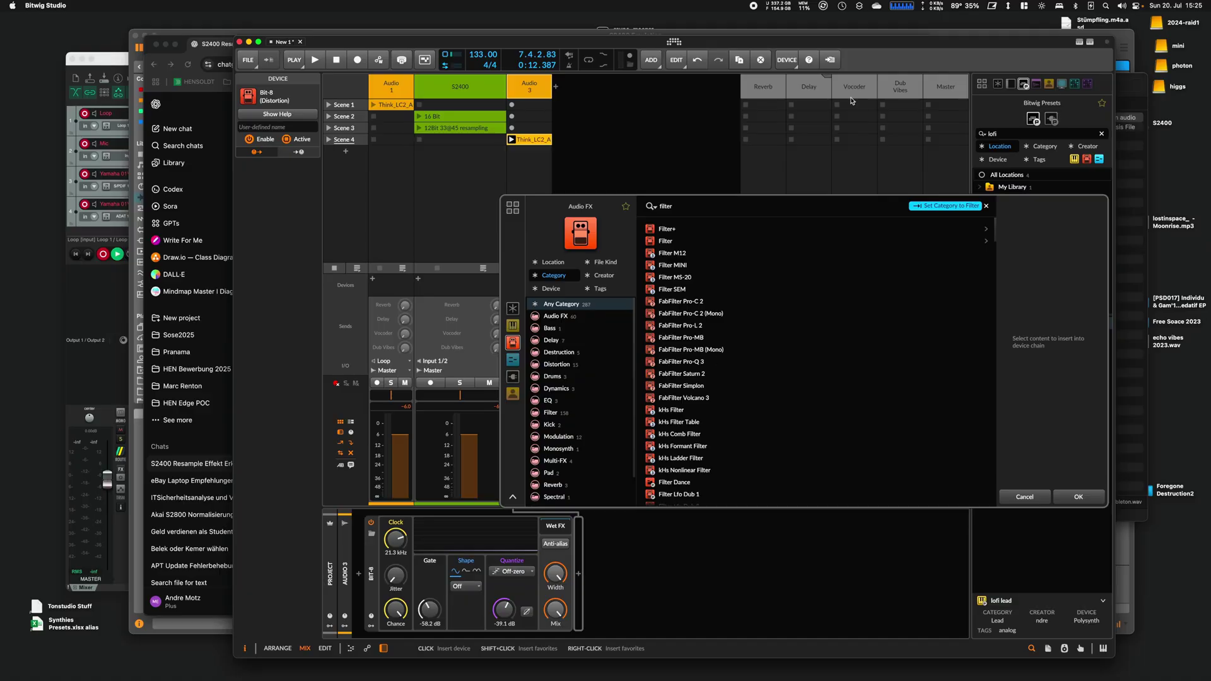
{"action": "left_click", "coordinate": [677, 229]}
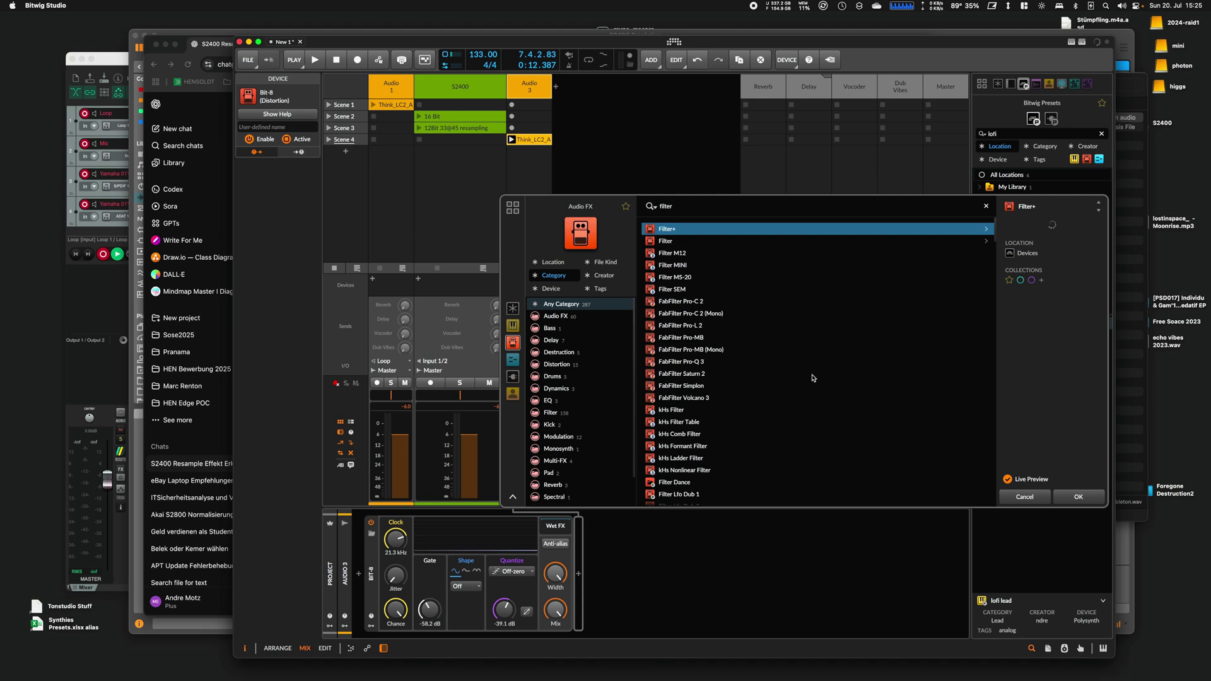
{"action": "left_click", "coordinate": [1088, 500]}
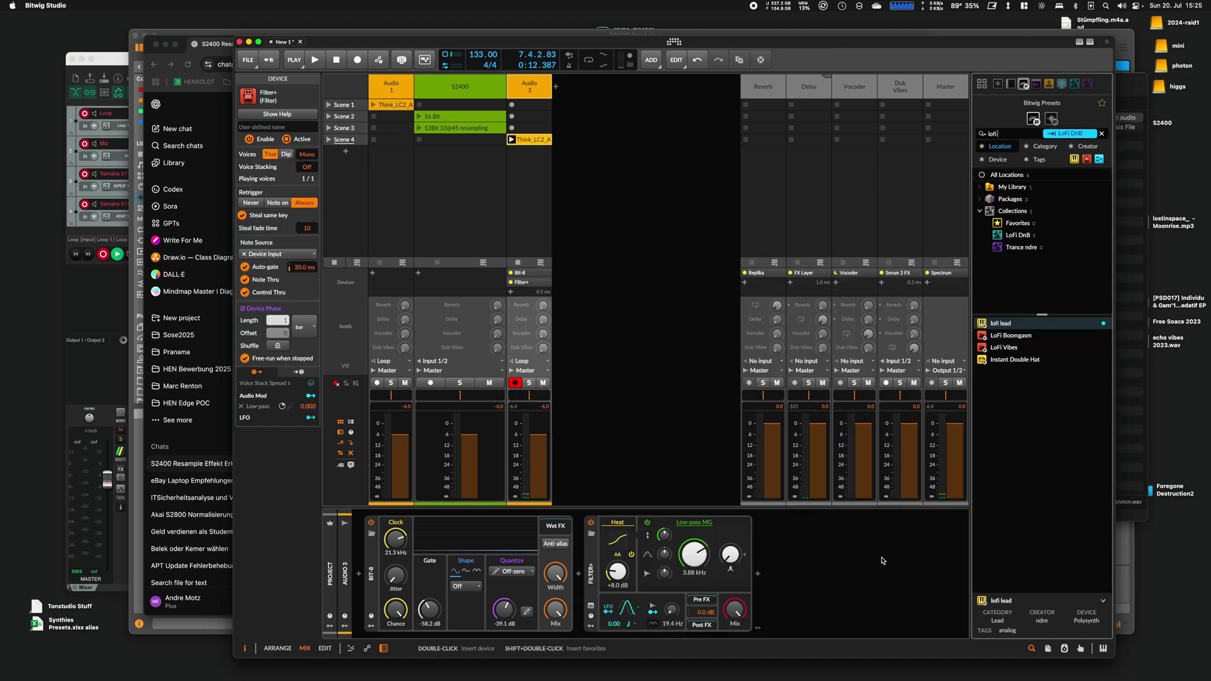
Audition the loop through Filter+, raise its low-pass cutoff to 33.5 kHz and reset the Heat amount to its default.
{"action": "key", "text": "space"}
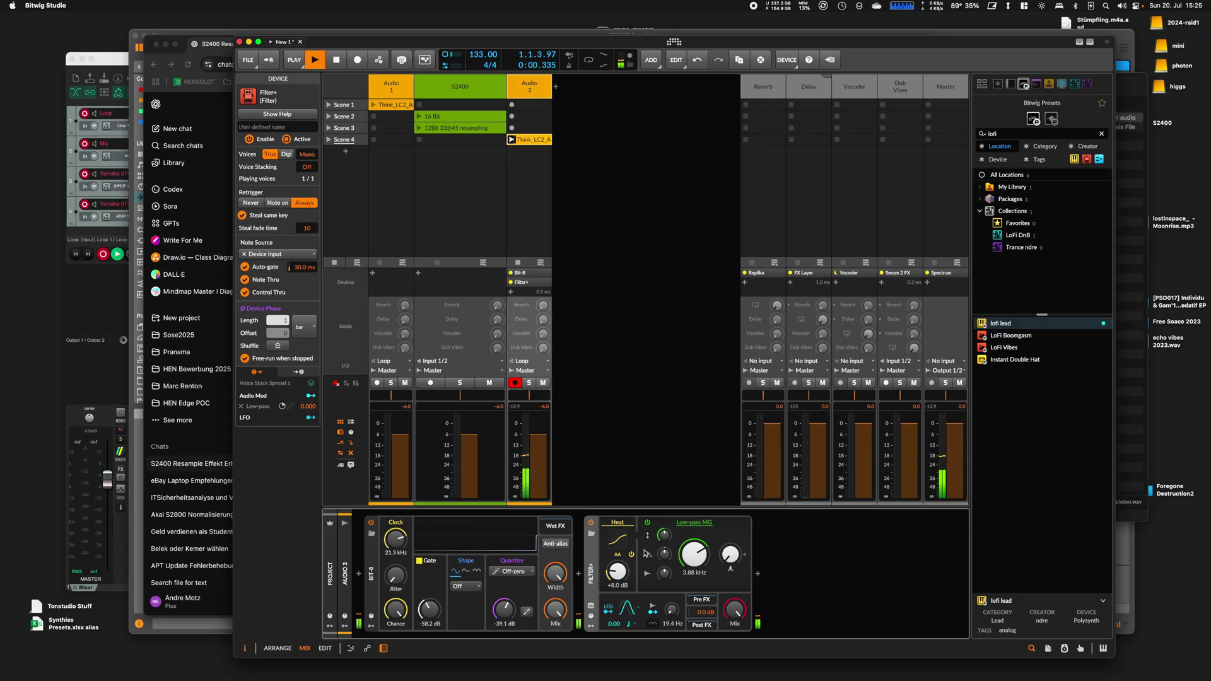
{"action": "key", "text": "space"}
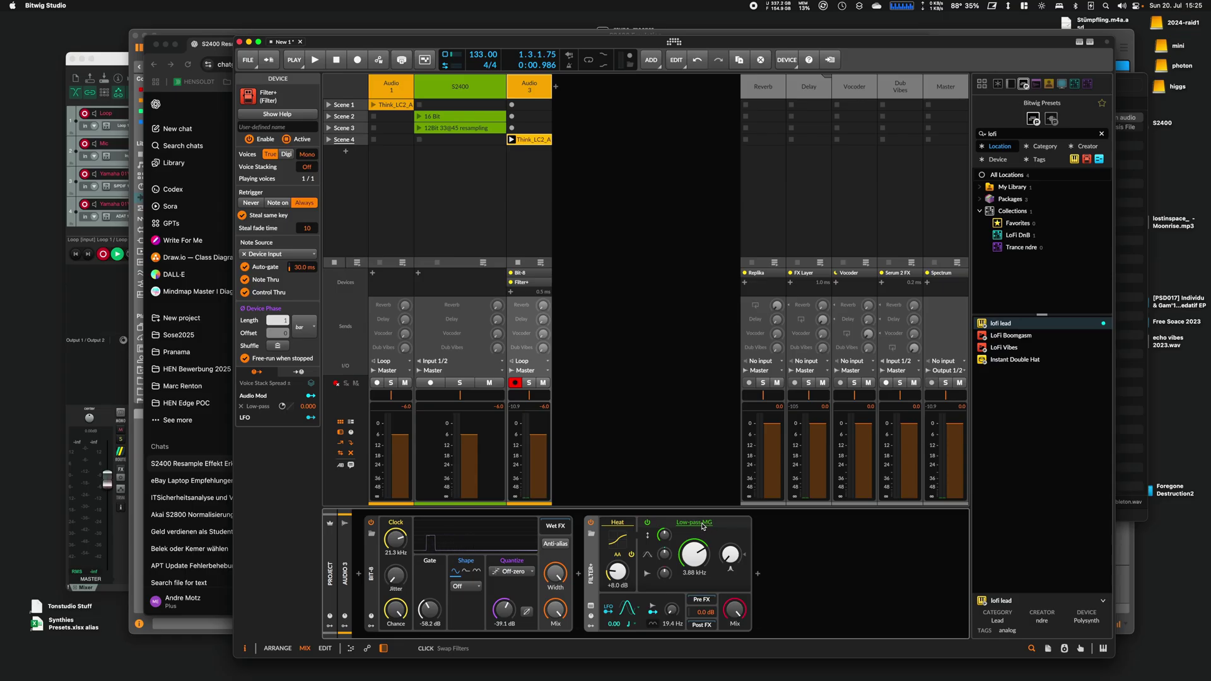
{"action": "key", "text": "space"}
{"action": "scroll", "coordinate": [695, 561], "scroll_direction": "up", "scroll_amount": 10}
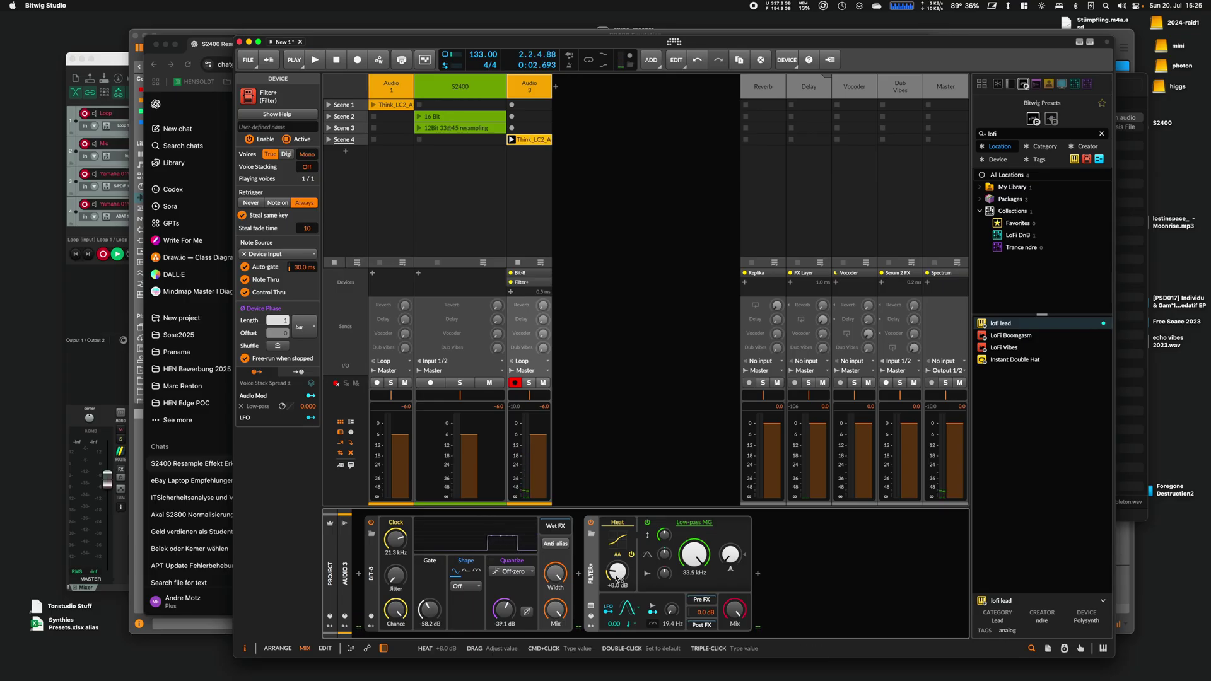
{"action": "double_click", "coordinate": [617, 573]}
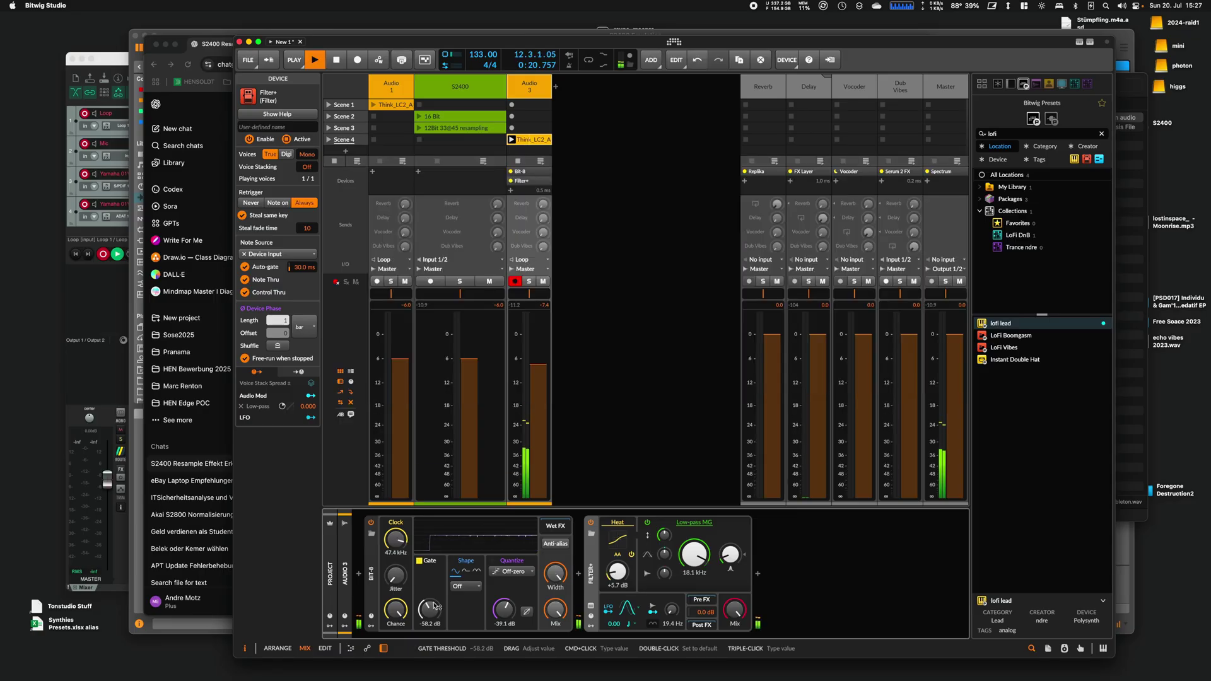
Lower the Bit-8 gate threshold to -96.0 dB while the loop plays.
{"action": "mouse_move", "coordinate": [429, 609]}
{"action": "left_mouse_down"}
{"action": "mouse_move", "coordinate": [428, 636]}
{"action": "mouse_move", "coordinate": [435, 606]}
{"action": "left_mouse_up"}
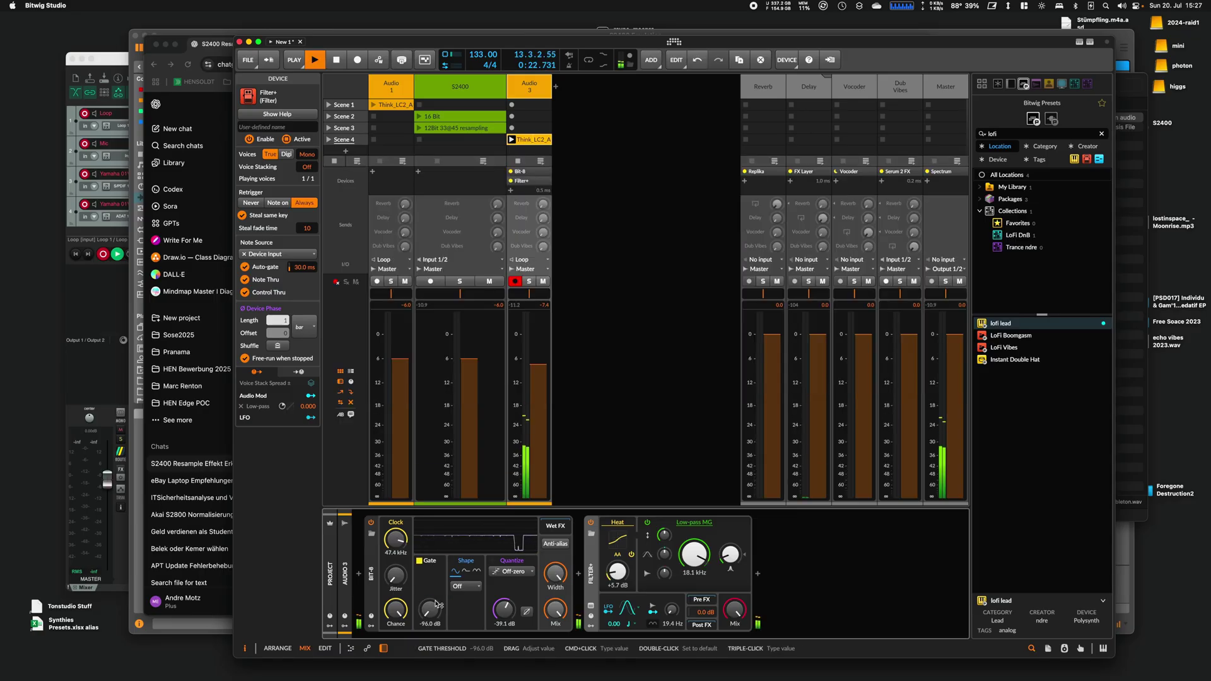